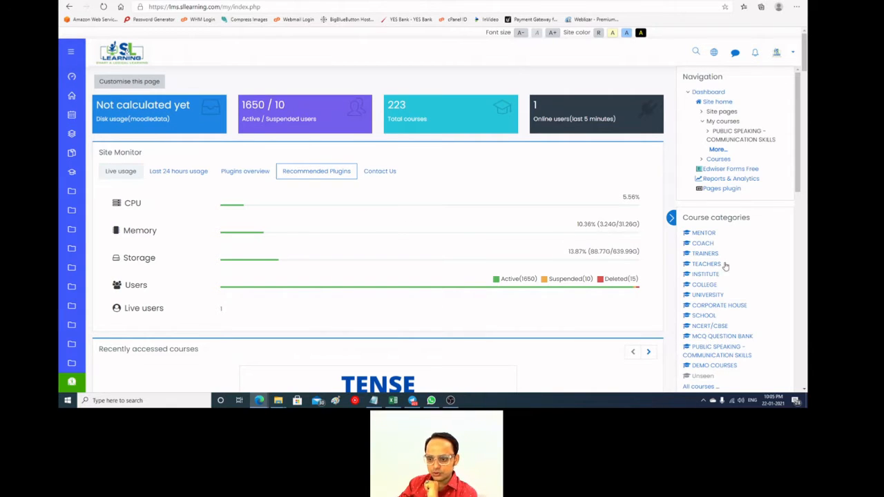
{"action": "scroll", "coordinate": [752, 272], "scroll_direction": "down", "scroll_amount": 1}
{"action": "left_click", "coordinate": [716, 314]}
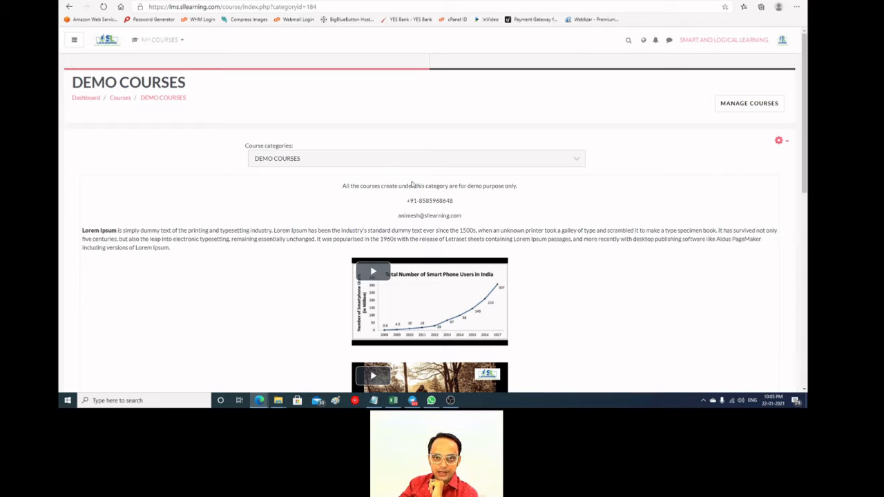
{"action": "left_click", "coordinate": [69, 7]}
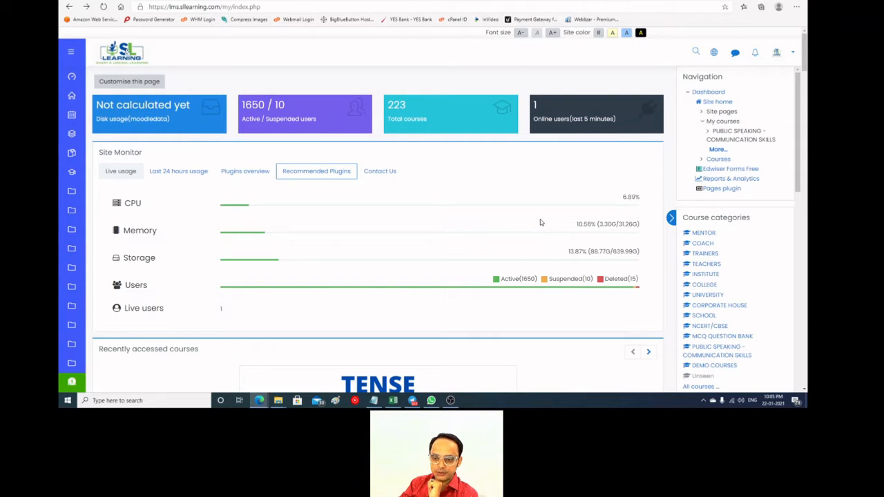
Open the DEMO COURSES category page and look through its description and course list
{"action": "scroll", "coordinate": [545, 234], "scroll_direction": "down", "scroll_amount": 1}
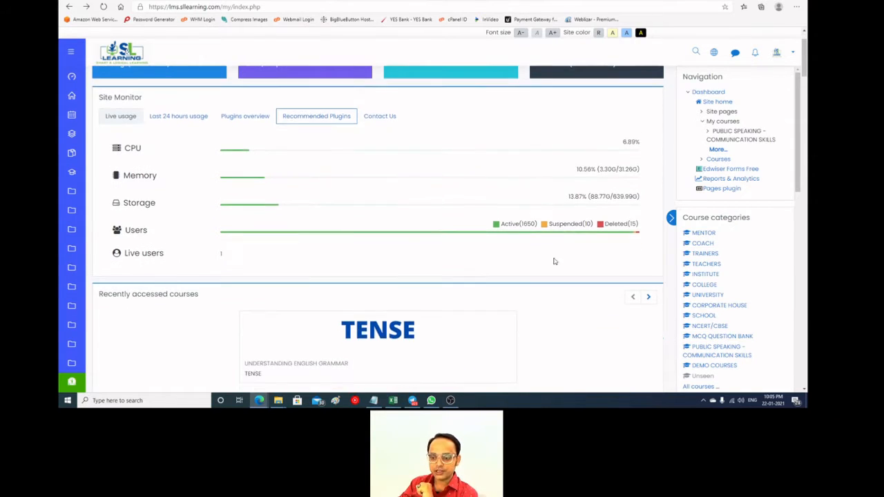
{"action": "left_click", "coordinate": [688, 327]}
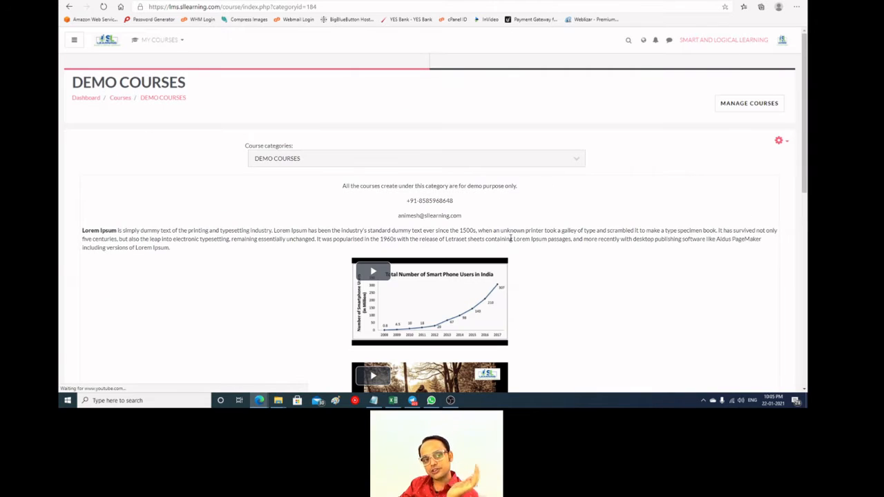
{"action": "scroll", "coordinate": [510, 238], "scroll_direction": "down", "scroll_amount": 3}
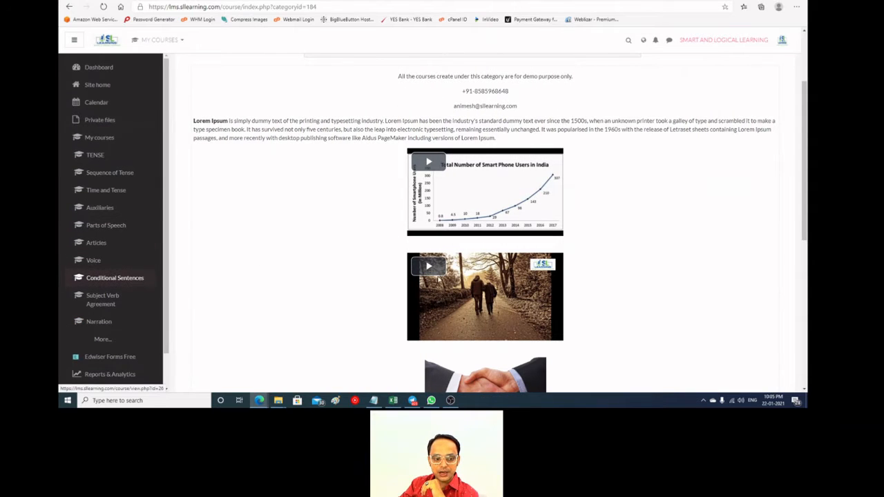
{"action": "scroll", "coordinate": [477, 304], "scroll_direction": "down", "scroll_amount": 5}
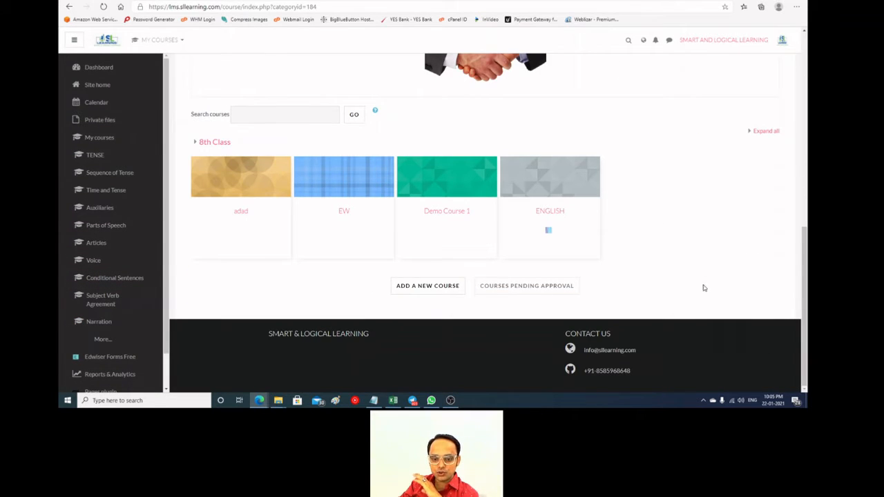
{"action": "scroll", "coordinate": [703, 285], "scroll_direction": "up", "scroll_amount": 3}
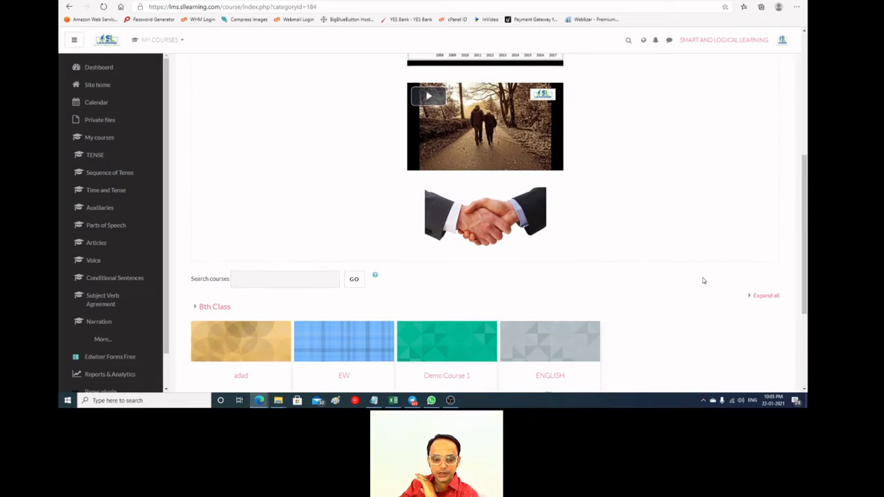
{"action": "scroll", "coordinate": [704, 280], "scroll_direction": "up", "scroll_amount": 5}
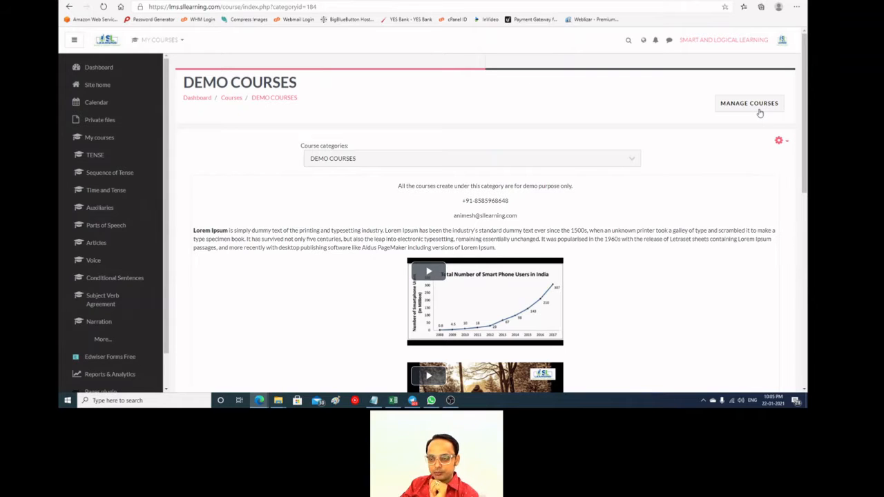
Open course management for the DEMO COURSES category and start creating a new course in it
{"action": "left_click", "coordinate": [760, 111]}
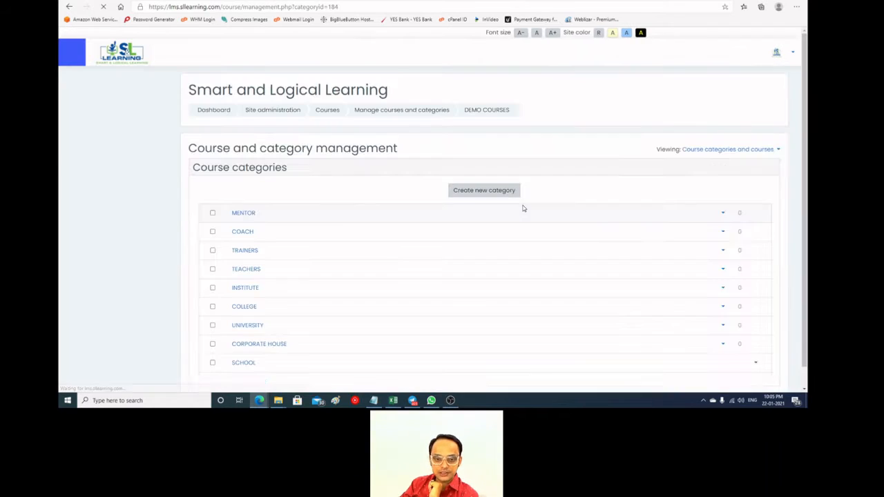
{"action": "scroll", "coordinate": [460, 309], "scroll_direction": "down", "scroll_amount": 4}
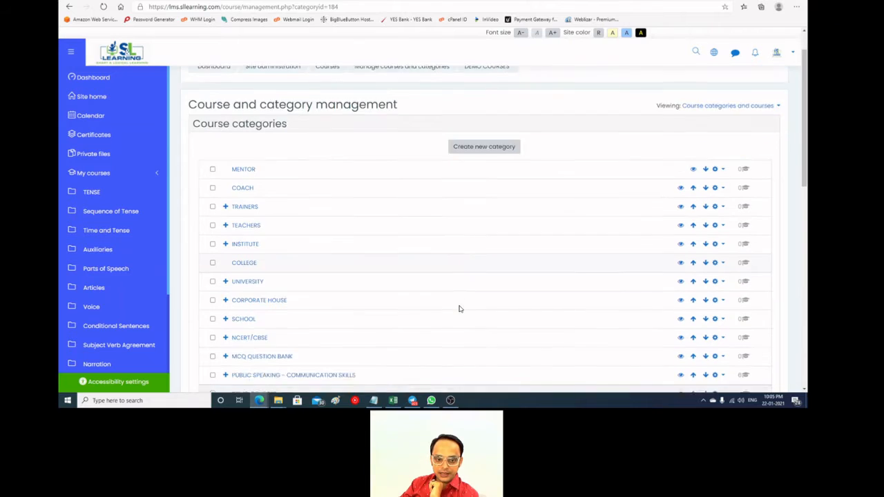
{"action": "left_click", "coordinate": [240, 164]}
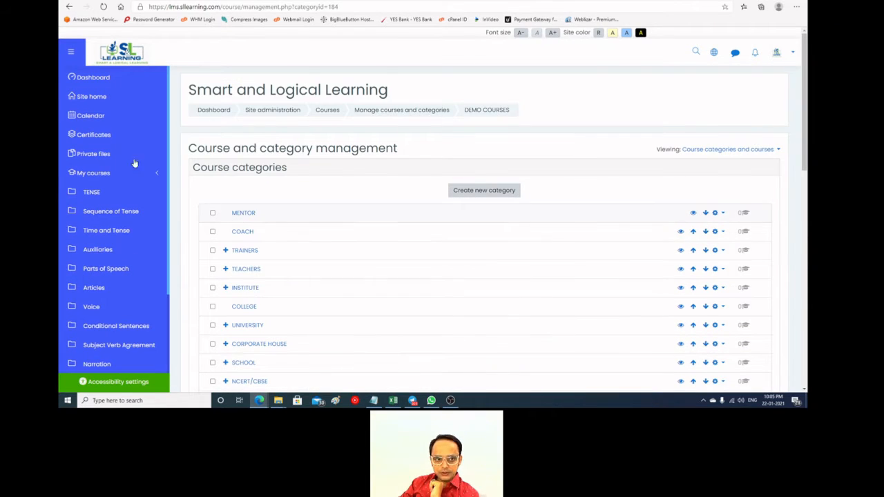
{"action": "left_click", "coordinate": [71, 52]}
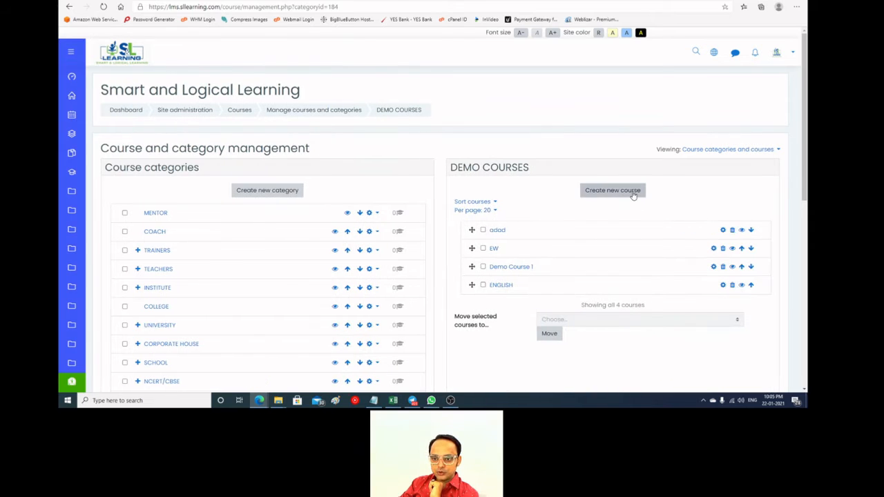
{"action": "left_click", "coordinate": [614, 193]}
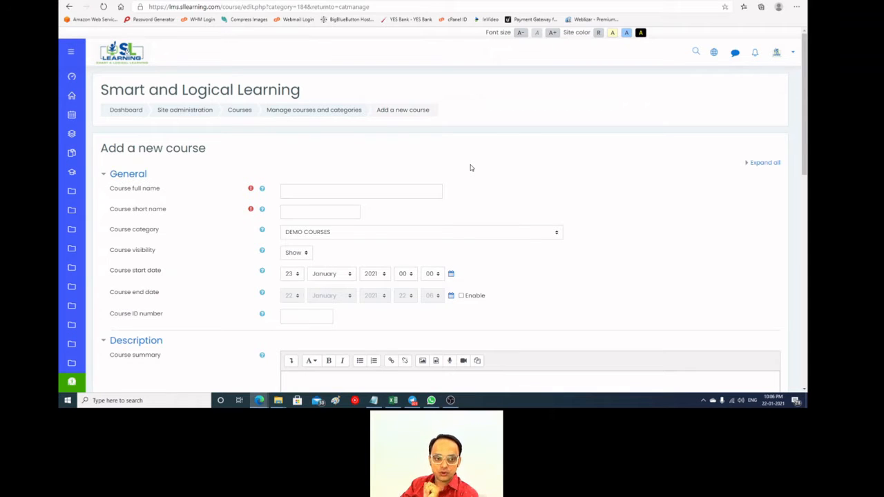
Enter "Test Course" as both the full name and the short name of the new course
{"action": "left_click", "coordinate": [387, 191]}
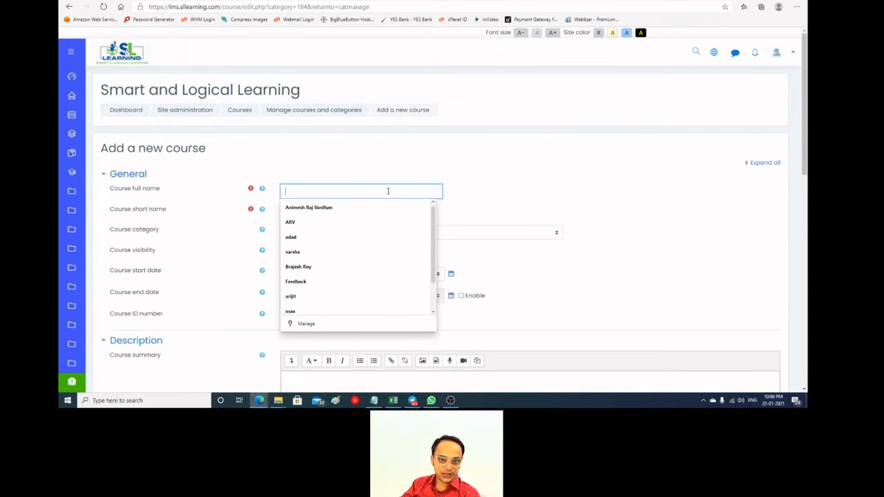
{"action": "left_click", "coordinate": [460, 151]}
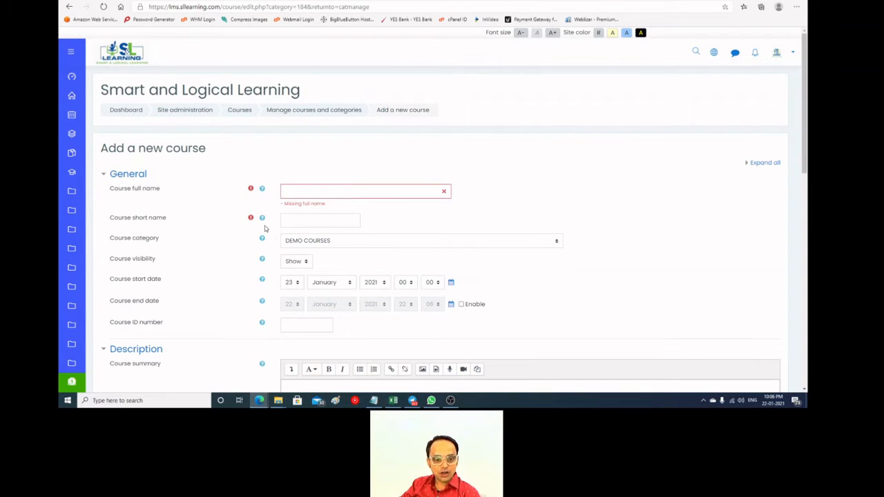
{"action": "left_click", "coordinate": [302, 219]}
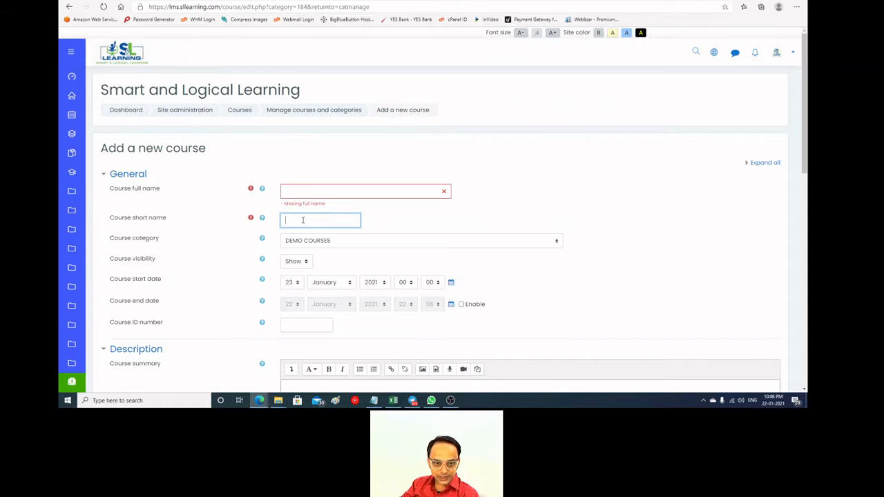
{"action": "left_click", "coordinate": [306, 190]}
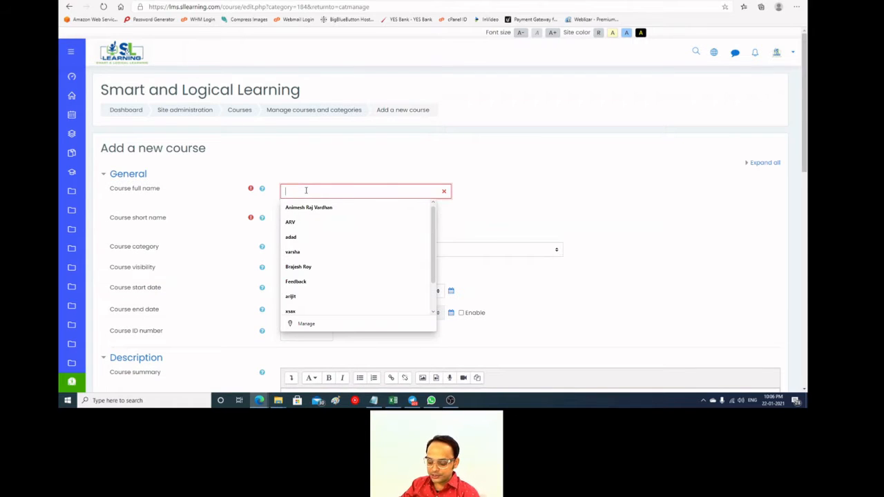
{"action": "type", "text": "Tes"}
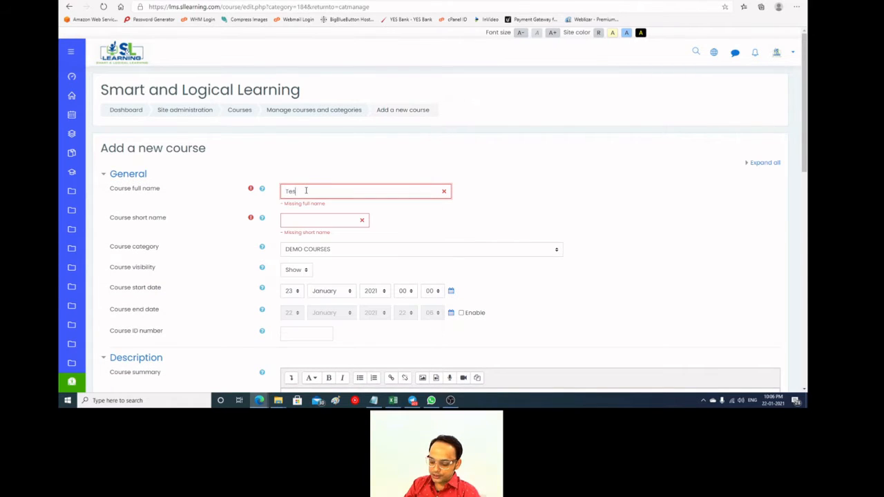
{"action": "type", "text": "t Course"}
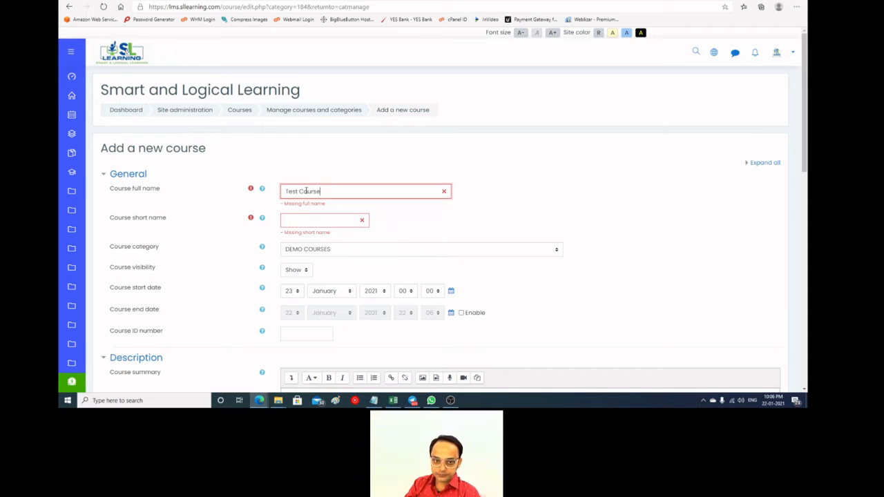
{"action": "left_click", "coordinate": [322, 219]}
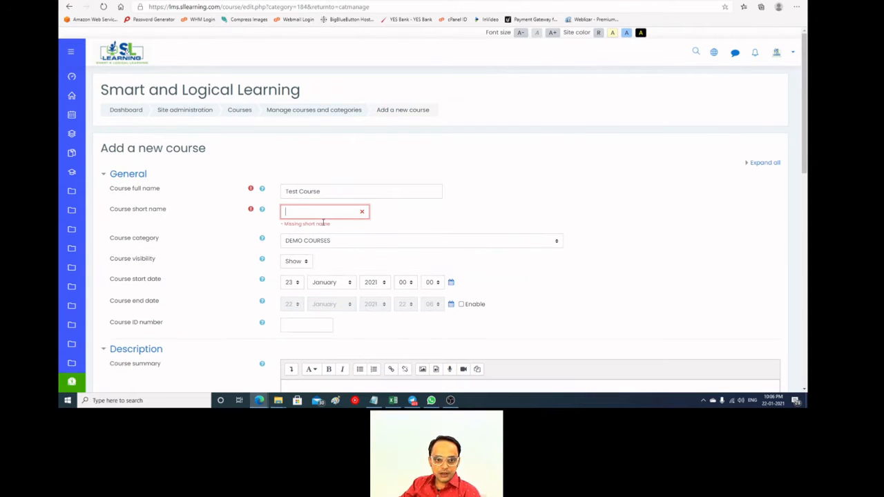
{"action": "type", "text": "Test Co"}
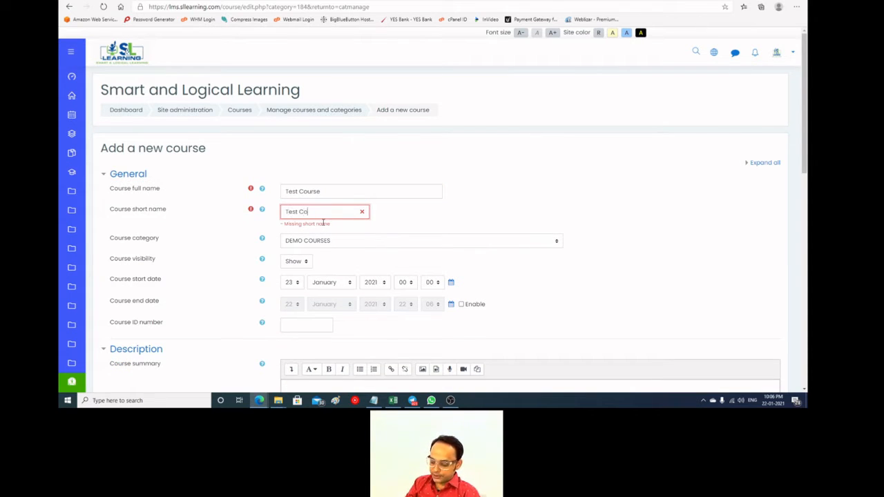
{"action": "type", "text": "urse"}
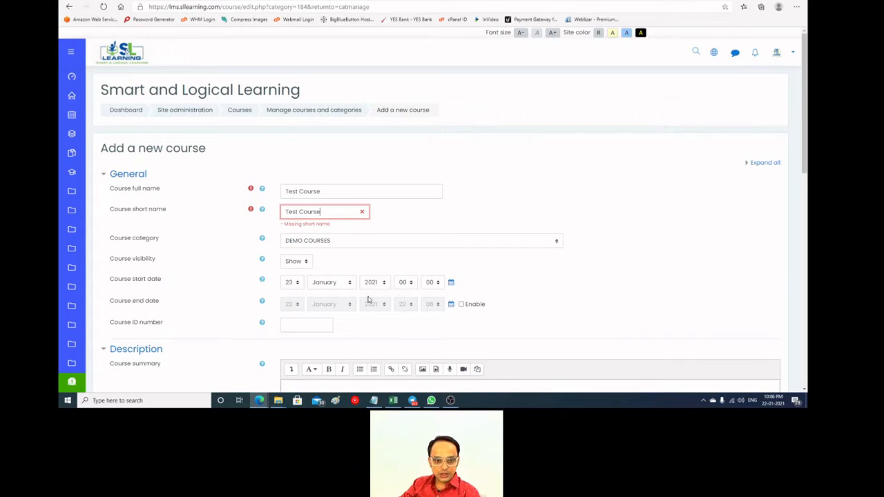
Keep DEMO COURSES as the course category and set the course visibility to Hide
{"action": "left_click", "coordinate": [308, 243]}
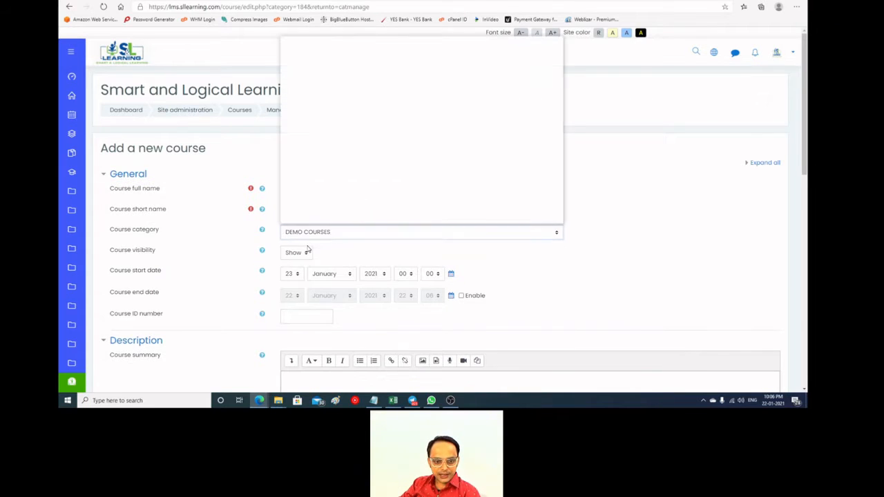
{"action": "left_click", "coordinate": [306, 251]}
{"action": "left_click", "coordinate": [306, 254]}
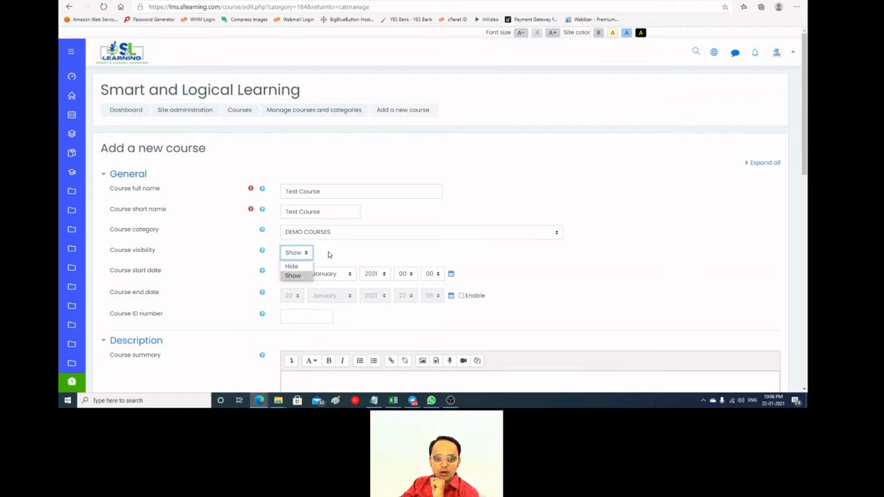
{"action": "left_click", "coordinate": [329, 255]}
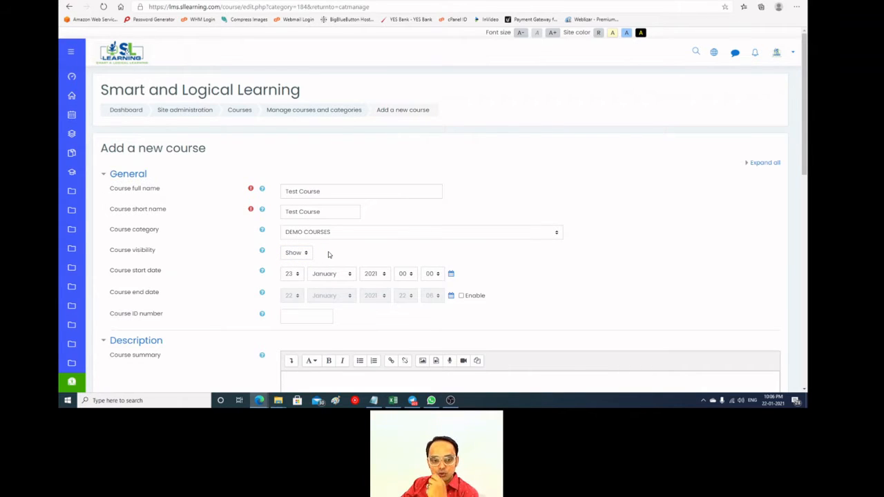
{"action": "left_click", "coordinate": [295, 252]}
{"action": "left_click", "coordinate": [294, 265]}
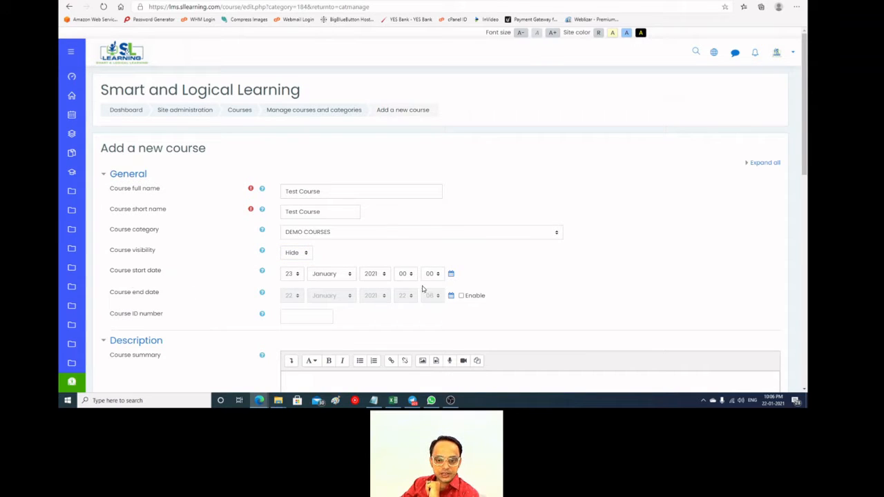
Enable the course end date and set its day to 24
{"action": "left_click", "coordinate": [460, 296]}
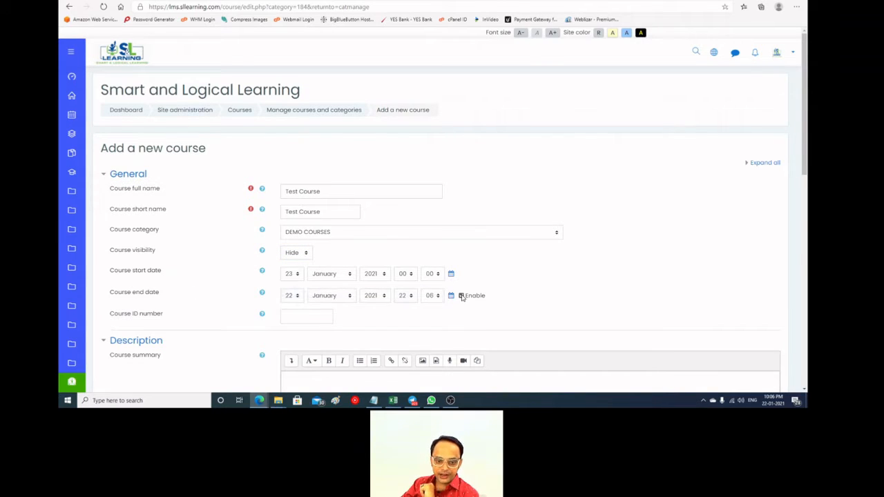
{"action": "left_click", "coordinate": [297, 296]}
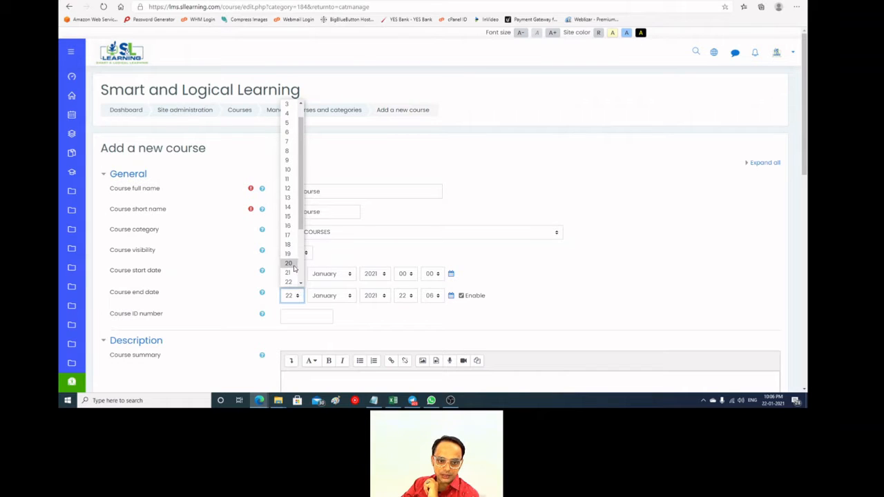
{"action": "left_click", "coordinate": [289, 273]}
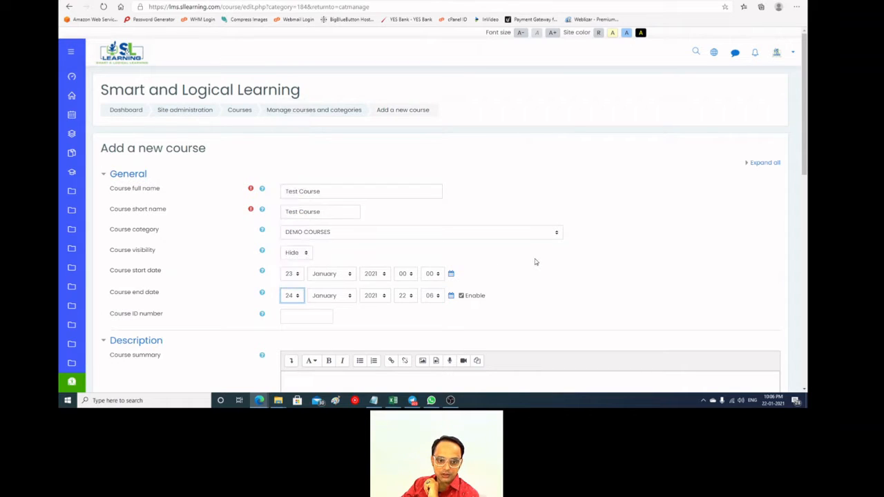
Enter 125478 as the course ID number
{"action": "scroll", "coordinate": [517, 247], "scroll_direction": "down", "scroll_amount": 2}
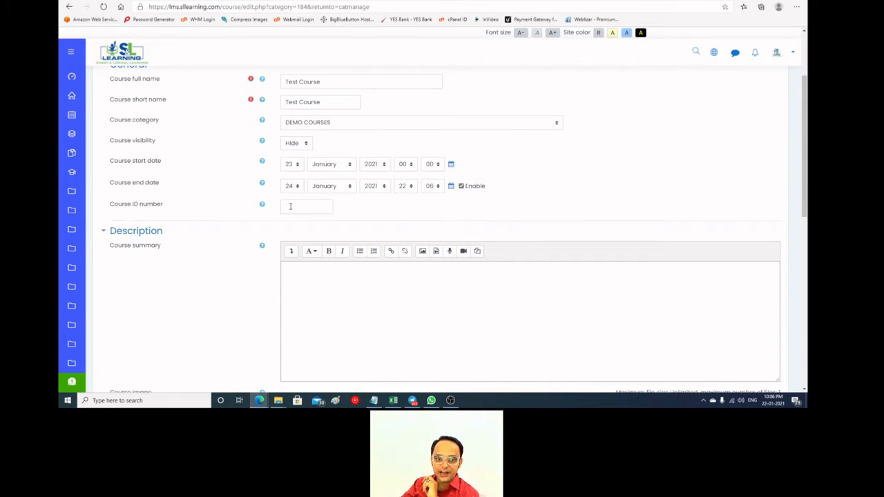
{"action": "left_click", "coordinate": [293, 207]}
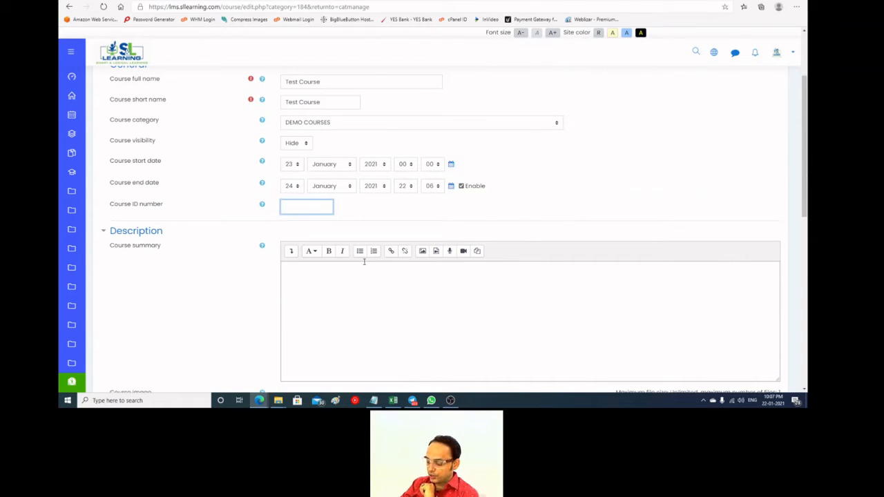
{"action": "type", "text": "125478"}
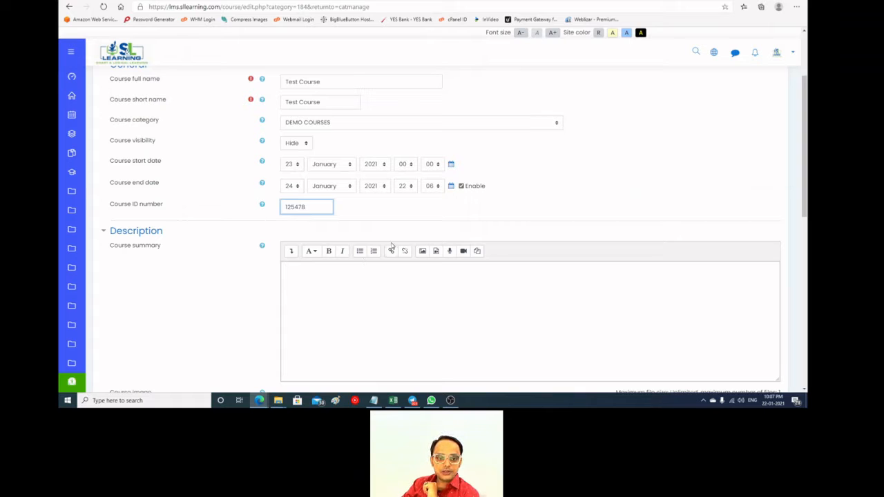
{"action": "left_click", "coordinate": [381, 215]}
{"action": "scroll", "coordinate": [380, 217], "scroll_direction": "up", "scroll_amount": 2}
{"action": "scroll", "coordinate": [228, 290], "scroll_direction": "down", "scroll_amount": 3}
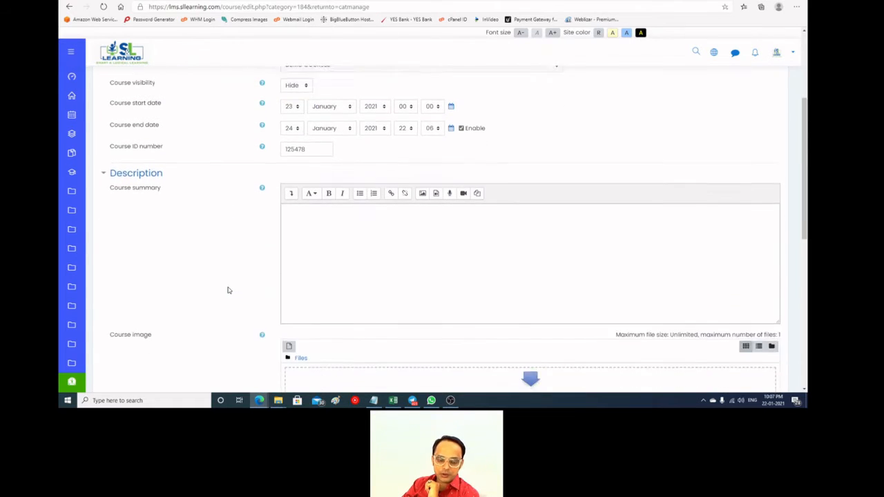
Place the cursor in the course summary editor and show its additional formatting tools
{"action": "scroll", "coordinate": [228, 290], "scroll_direction": "down", "scroll_amount": 1}
{"action": "left_click", "coordinate": [319, 173]}
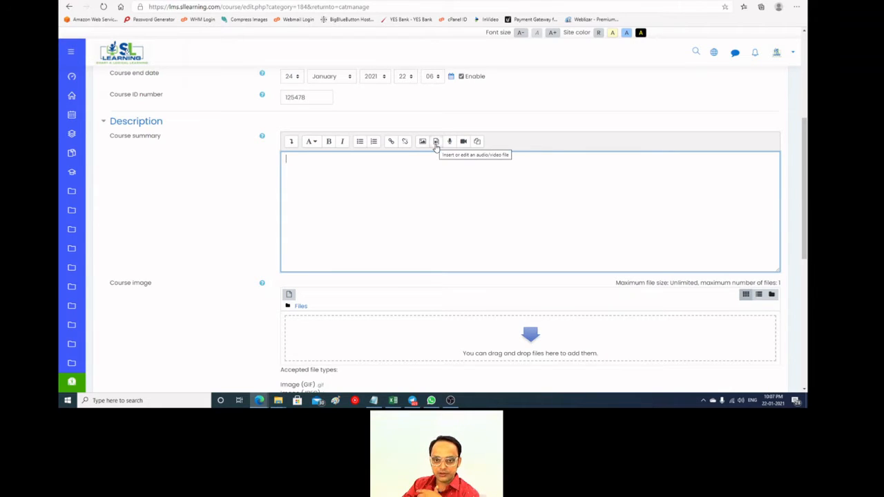
{"action": "left_click", "coordinate": [291, 141]}
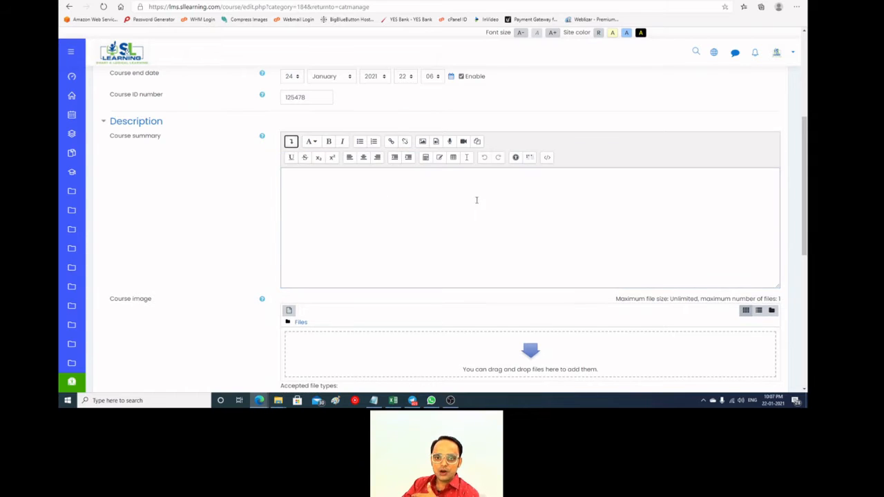
Check the course summary's HTML source view and look through the equation editor's Operators, Arrows, Greek symbols and Advanced symbol sets
{"action": "left_click", "coordinate": [547, 159]}
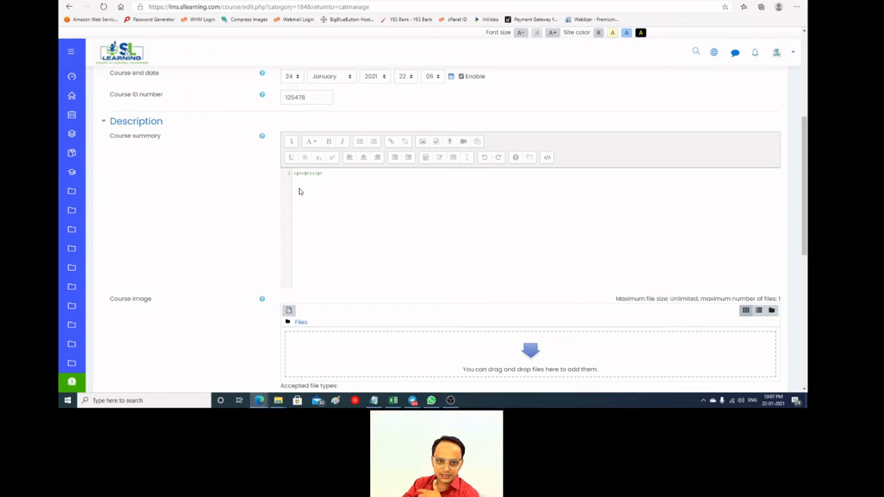
{"action": "left_click", "coordinate": [547, 158]}
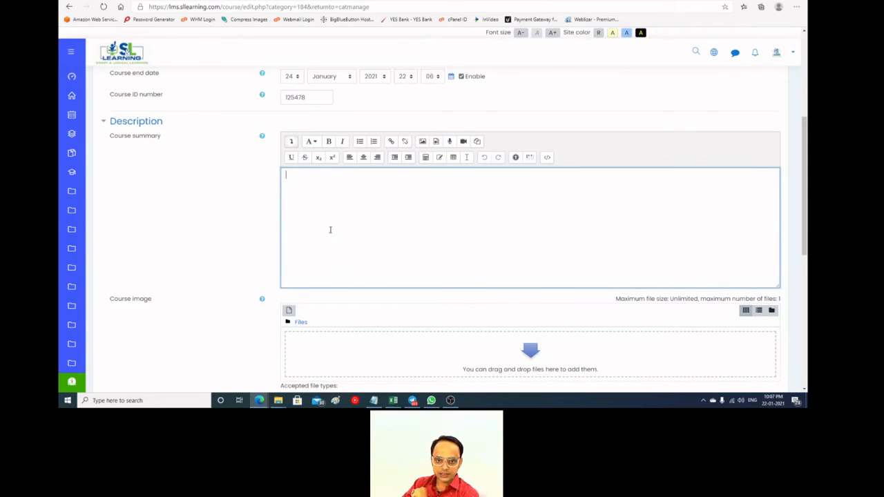
{"action": "left_click", "coordinate": [425, 157]}
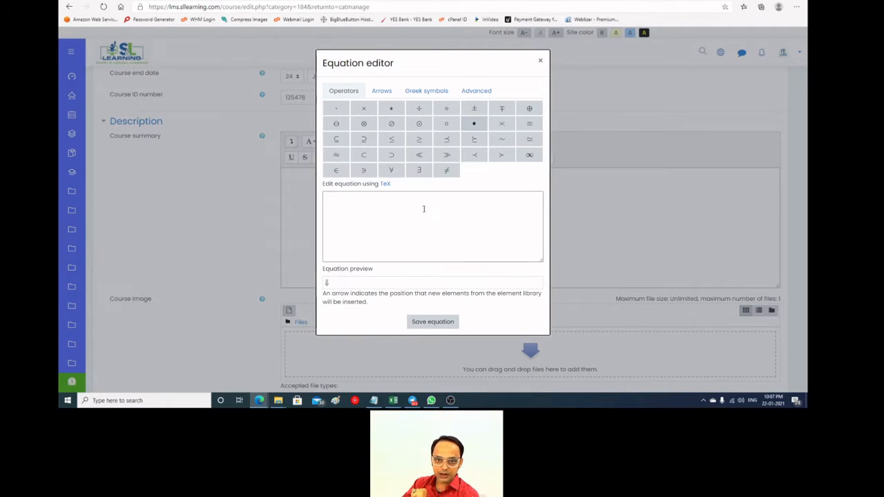
{"action": "left_click", "coordinate": [381, 90]}
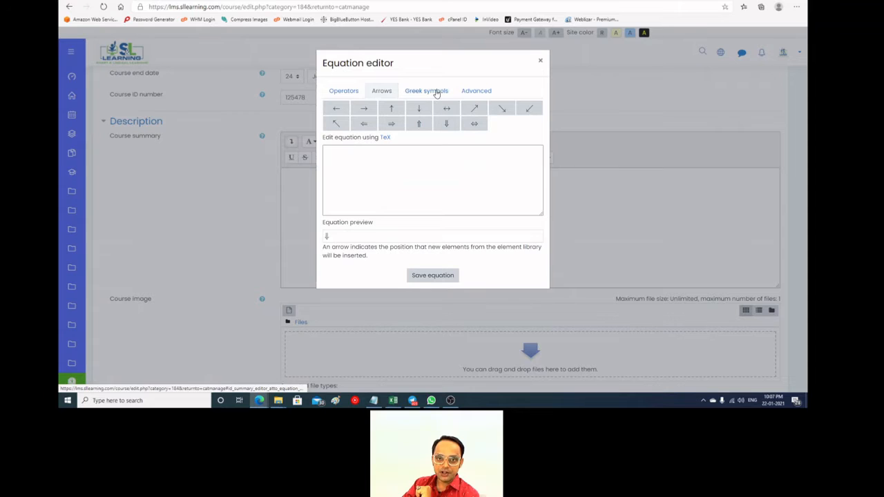
{"action": "left_click", "coordinate": [426, 90]}
{"action": "left_click", "coordinate": [482, 90]}
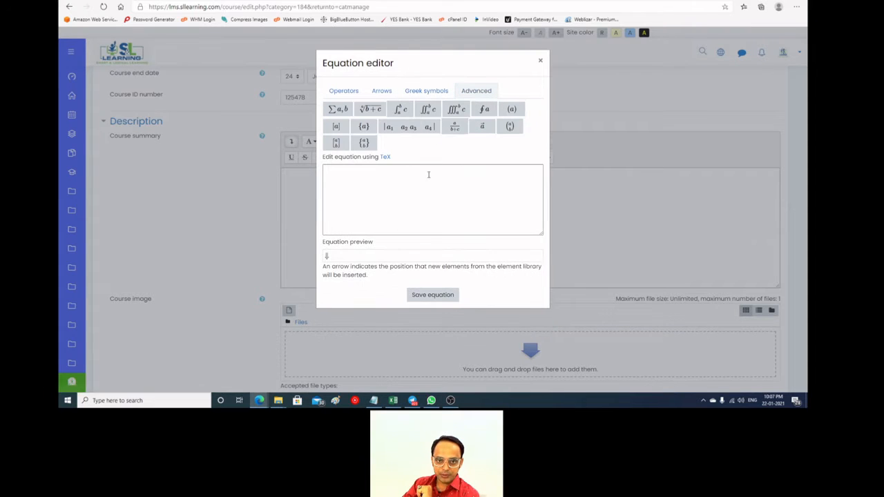
{"action": "left_click", "coordinate": [542, 62]}
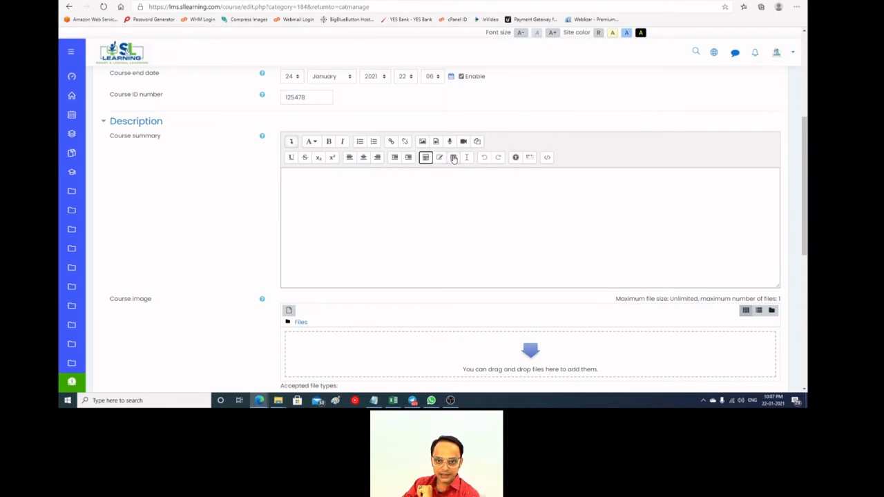
Look at the table and special character insertion tools of the course summary editor
{"action": "left_click", "coordinate": [425, 156]}
{"action": "left_click", "coordinate": [516, 145]}
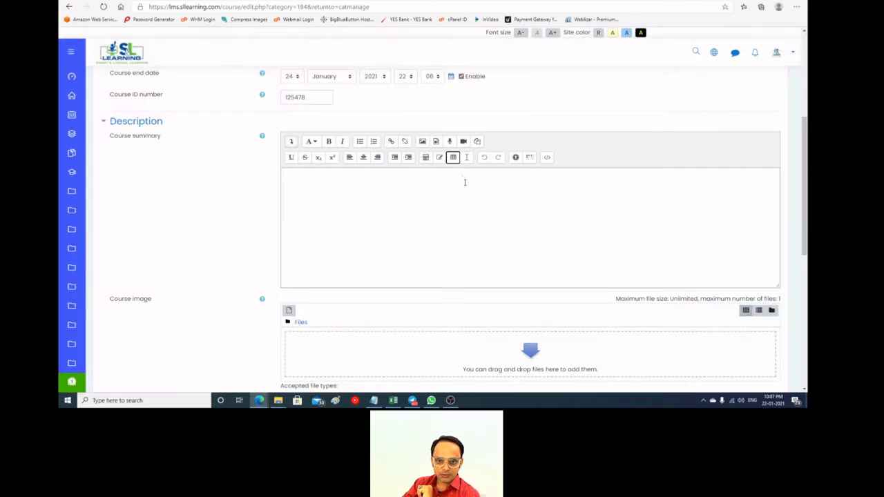
{"action": "left_click", "coordinate": [439, 159]}
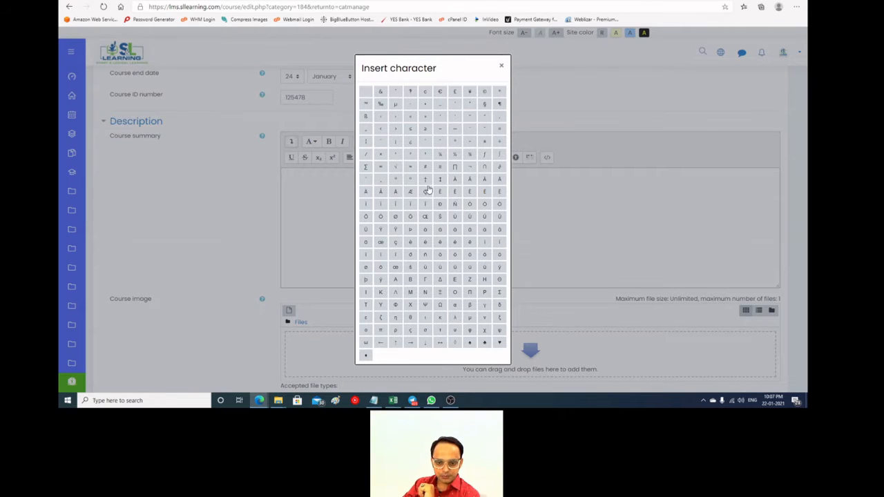
{"action": "left_click", "coordinate": [502, 65]}
Expand the course format settings and view the available formats, keeping Topics format
{"action": "scroll", "coordinate": [404, 203], "scroll_direction": "down", "scroll_amount": 3}
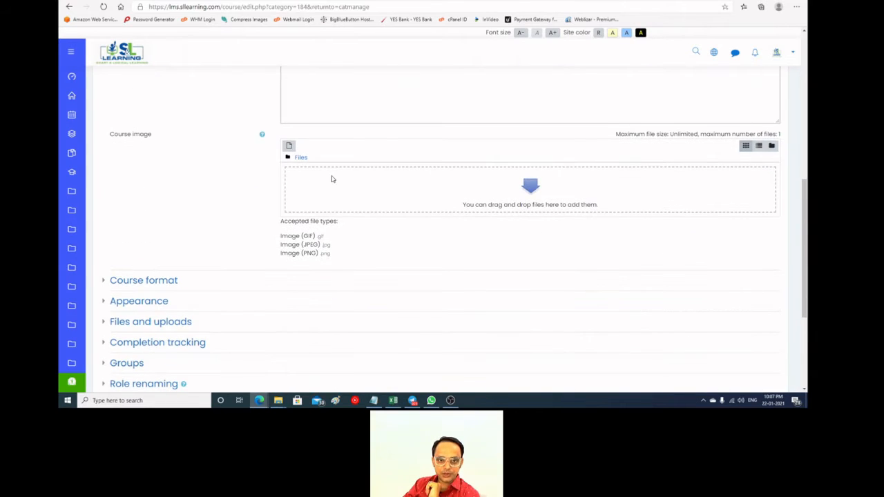
{"action": "scroll", "coordinate": [386, 219], "scroll_direction": "down", "scroll_amount": 2}
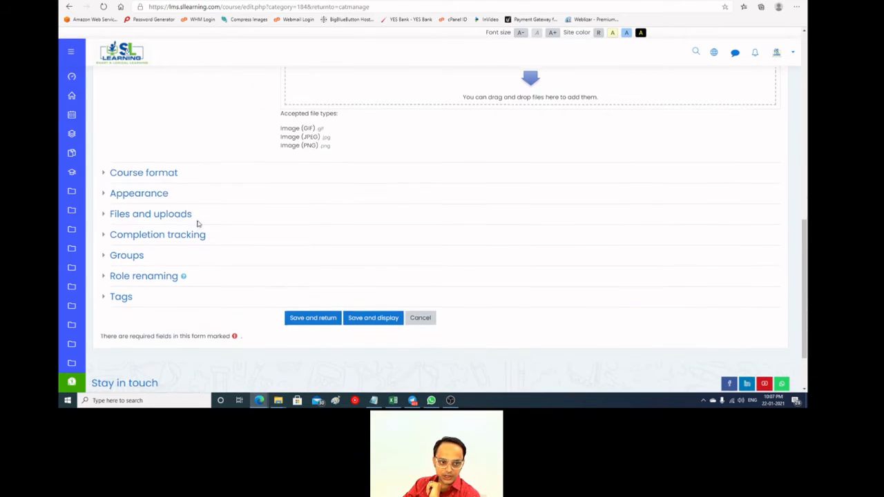
{"action": "left_click", "coordinate": [103, 174]}
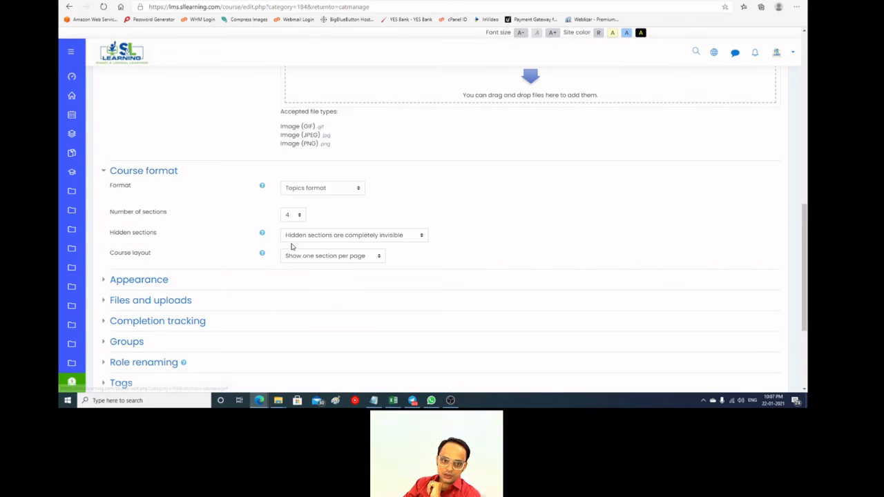
{"action": "left_click", "coordinate": [329, 192]}
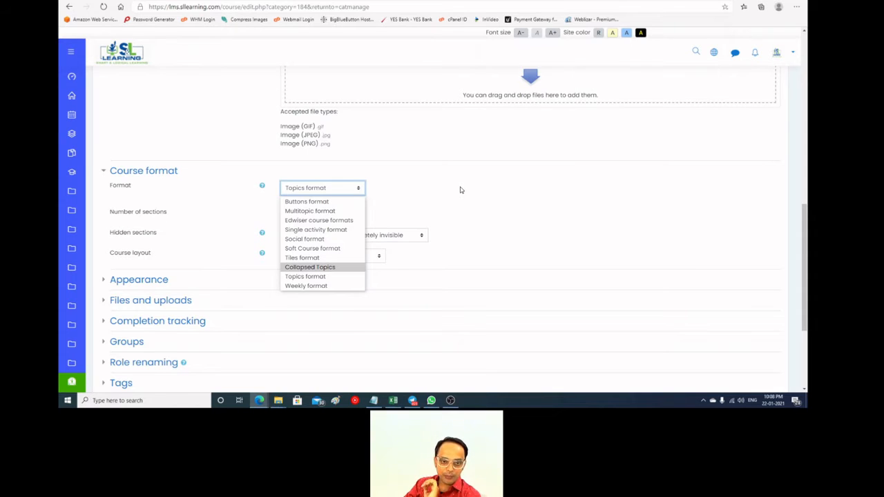
{"action": "left_click", "coordinate": [423, 205]}
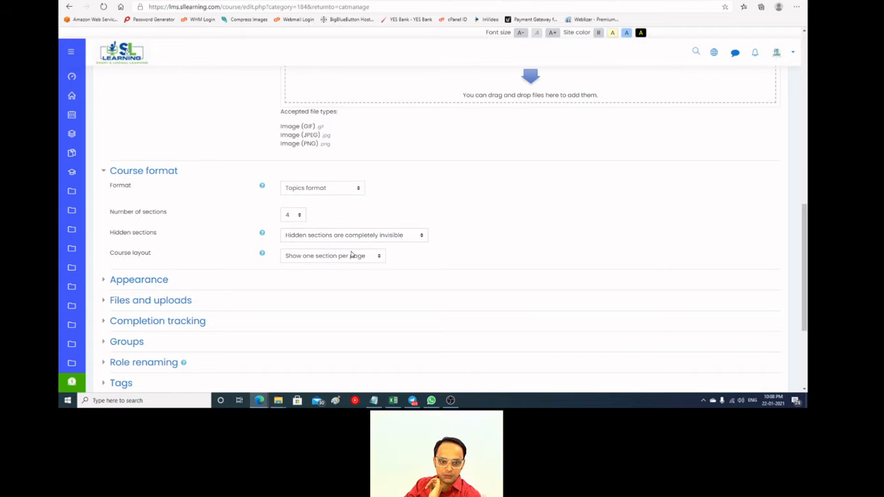
Try to save and display the new course
{"action": "scroll", "coordinate": [496, 205], "scroll_direction": "down", "scroll_amount": 3}
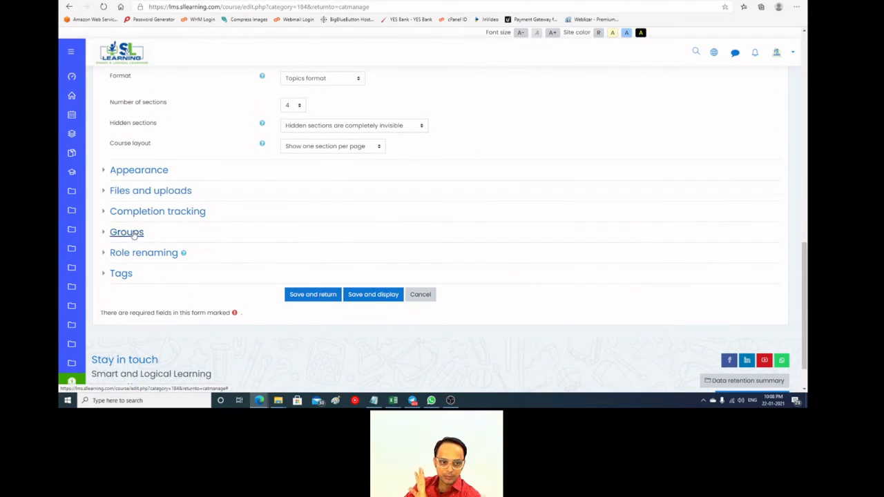
{"action": "left_click", "coordinate": [359, 295]}
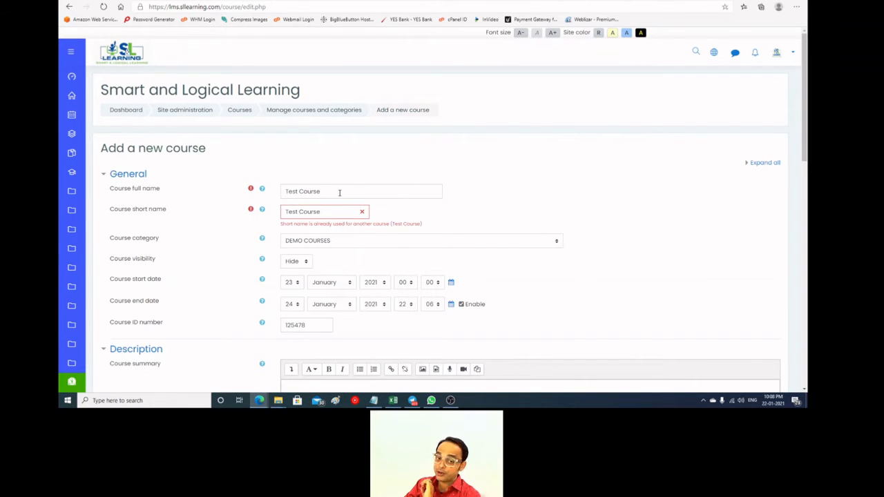
Change the course short name to Test Course_12 and save the course, returning to the DEMO COURSES list
{"action": "left_click", "coordinate": [332, 211]}
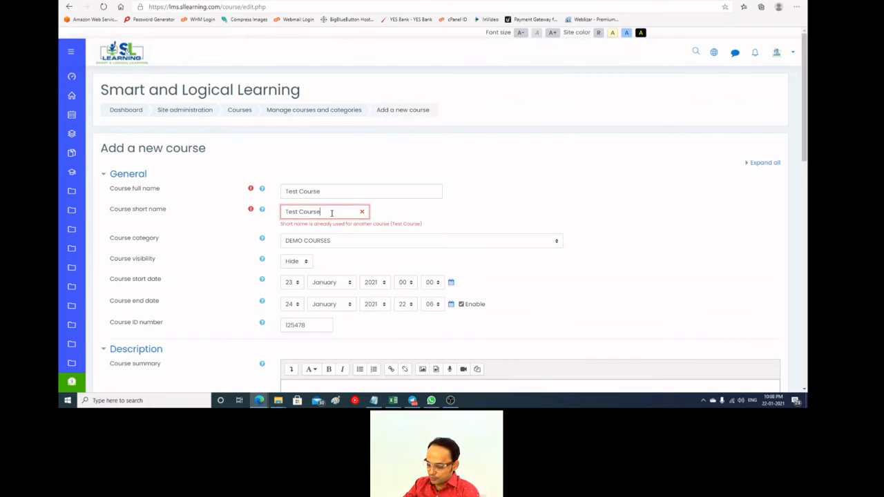
{"action": "type", "text": "_12"}
{"action": "scroll", "coordinate": [331, 216], "scroll_direction": "down", "scroll_amount": 15}
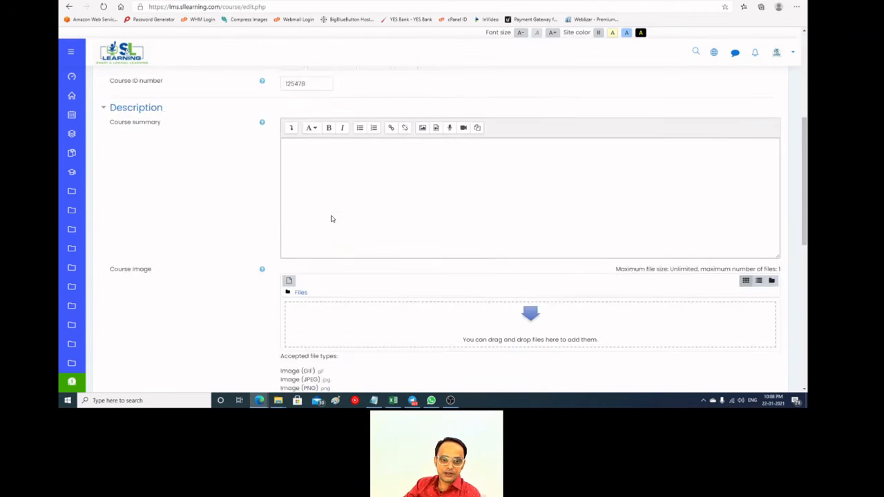
{"action": "left_click", "coordinate": [332, 247]}
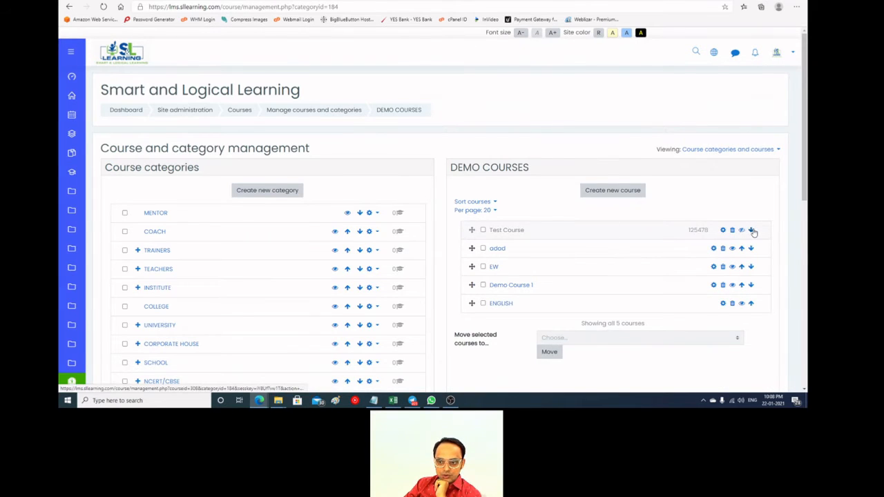
Start another new course in DEMO COURSES and enter Test Course as its full name
{"action": "left_click", "coordinate": [625, 192]}
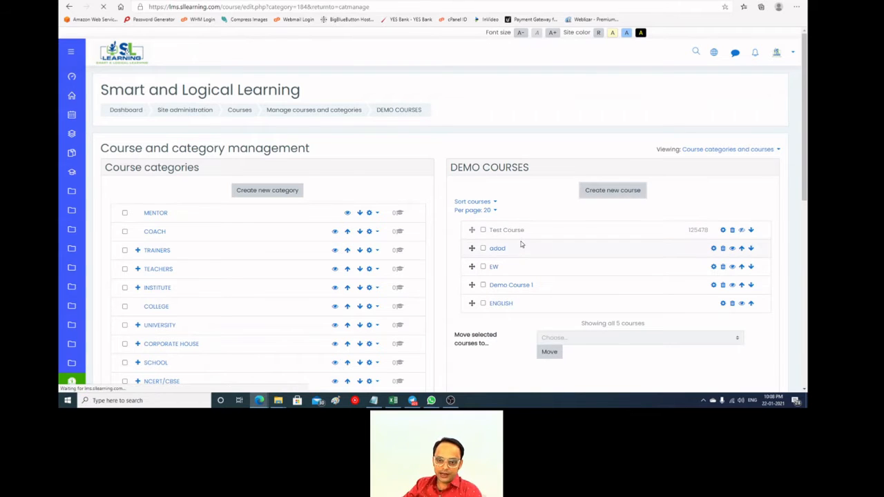
{"action": "left_click", "coordinate": [304, 191]}
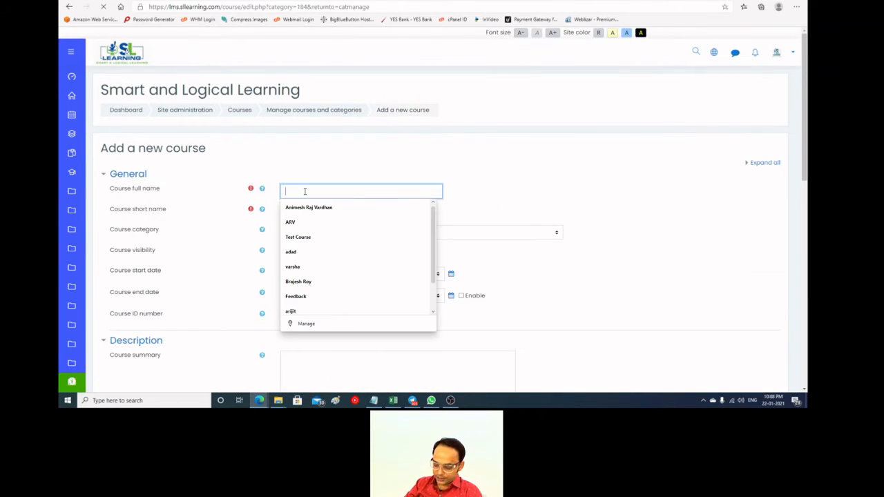
{"action": "scroll", "coordinate": [304, 191], "scroll_direction": "down", "scroll_amount": 5}
{"action": "scroll", "coordinate": [304, 192], "scroll_direction": "down", "scroll_amount": 1}
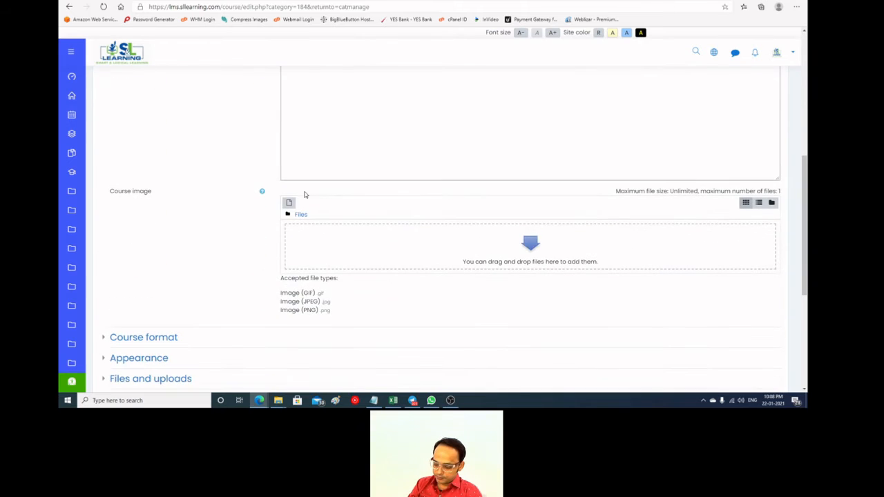
{"action": "scroll", "coordinate": [304, 193], "scroll_direction": "up", "scroll_amount": 3}
{"action": "scroll", "coordinate": [304, 195], "scroll_direction": "up", "scroll_amount": 2}
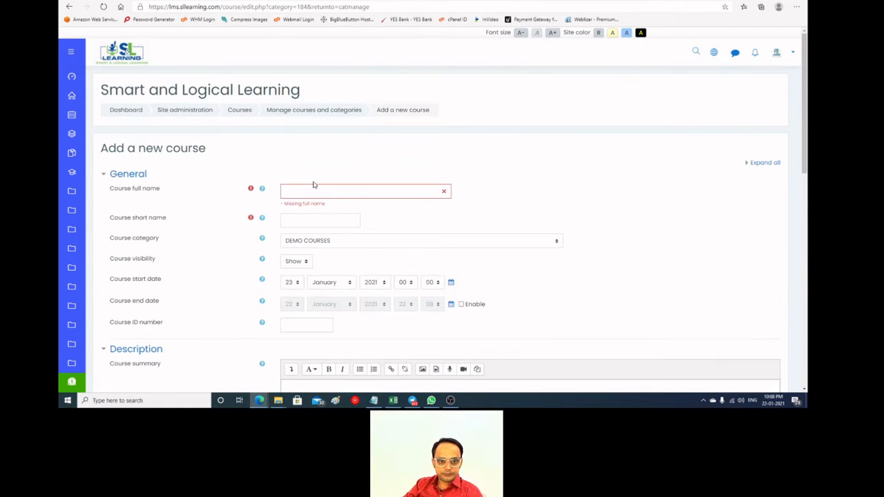
{"action": "left_click", "coordinate": [309, 190]}
{"action": "type", "text": "T"}
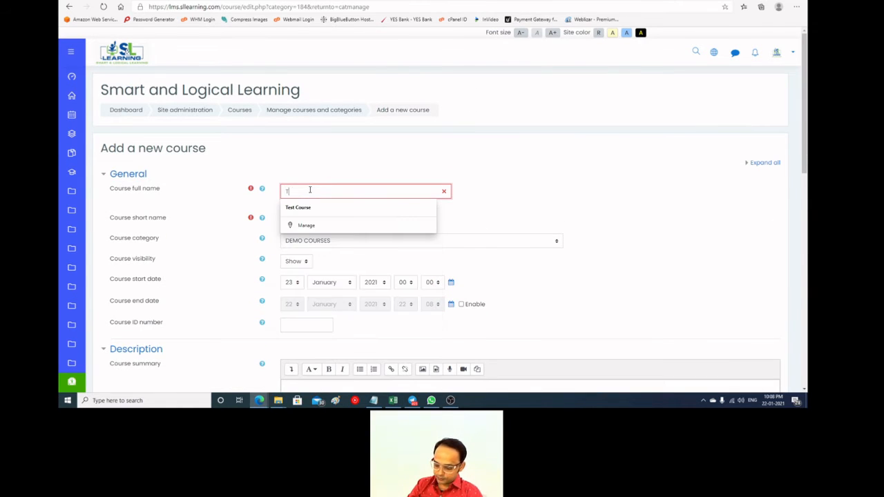
{"action": "type", "text": "est Cou"}
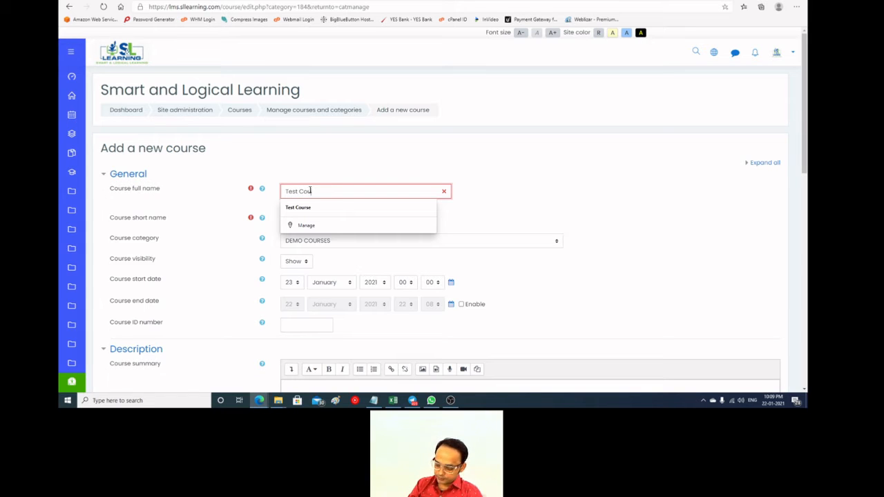
{"action": "type", "text": "rse"}
{"action": "left_click", "coordinate": [325, 165]}
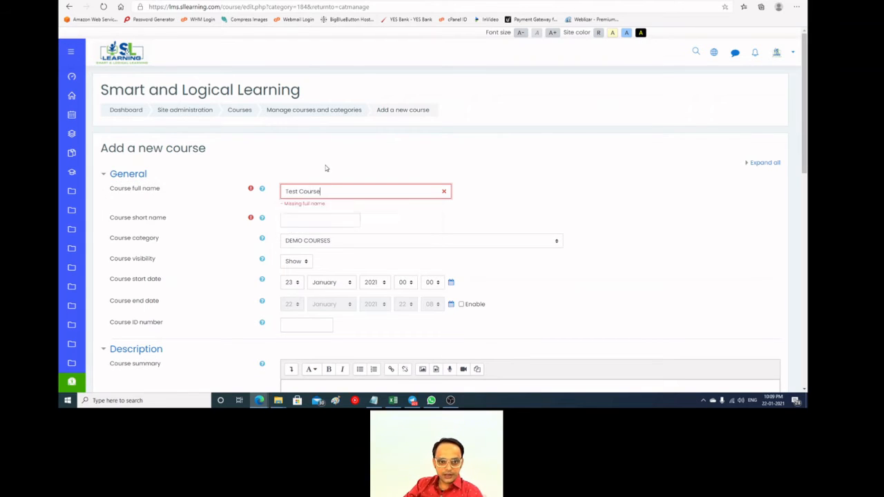
Copy the full name into the short name, extend it to Test Course_9876, and save the course, returning to the course list
{"action": "triple_click", "coordinate": [319, 192]}
{"action": "key", "text": "ctrl+c"}
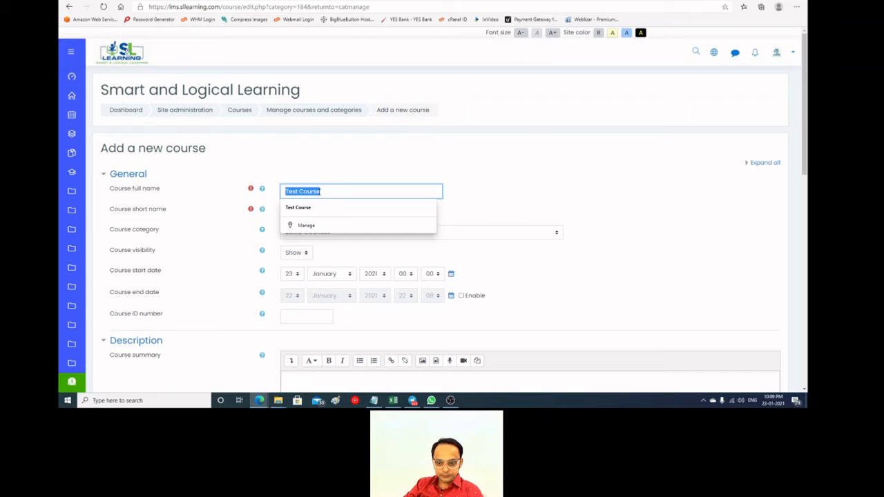
{"action": "left_click", "coordinate": [312, 209]}
{"action": "key", "text": "ctrl+v"}
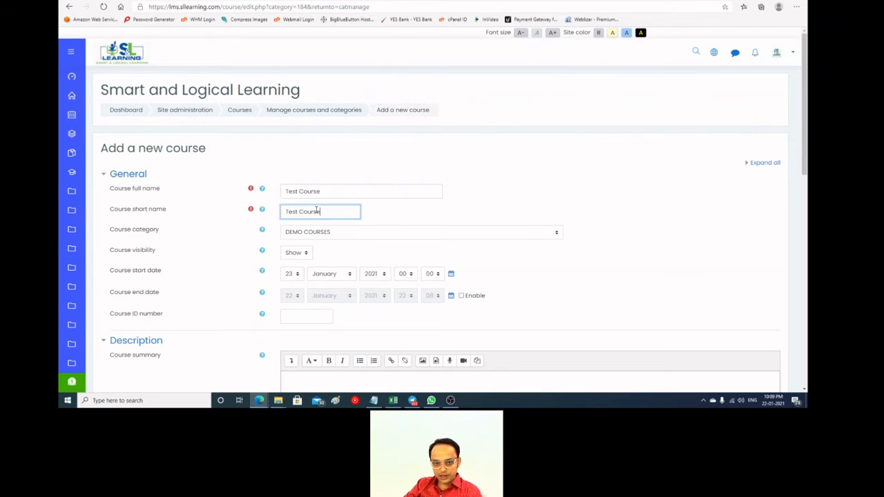
{"action": "type", "text": "_9876"}
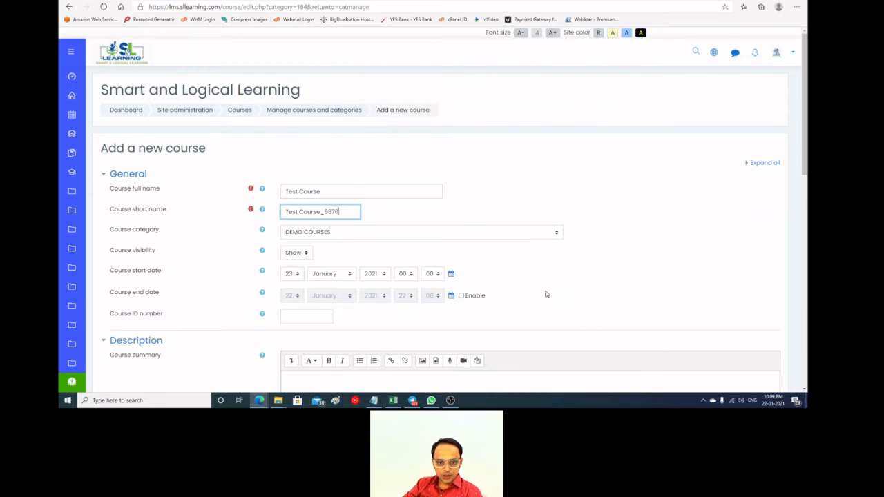
{"action": "scroll", "coordinate": [359, 272], "scroll_direction": "down", "scroll_amount": 15}
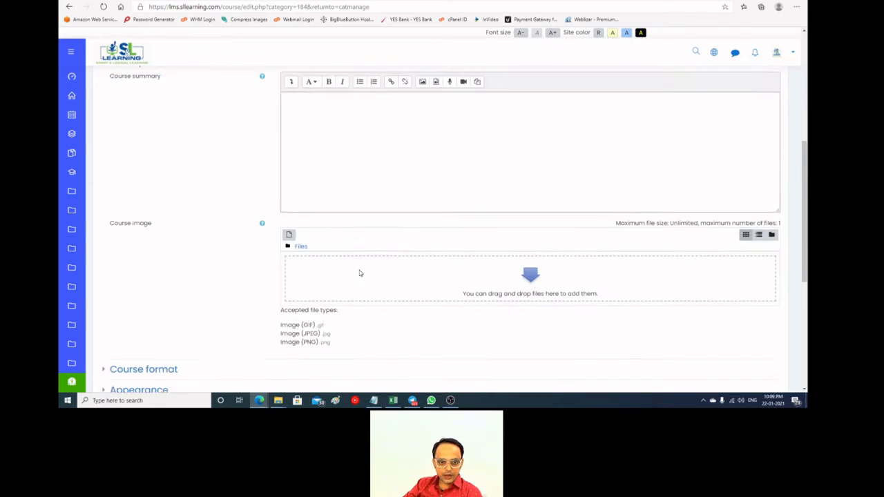
{"action": "left_click", "coordinate": [323, 252]}
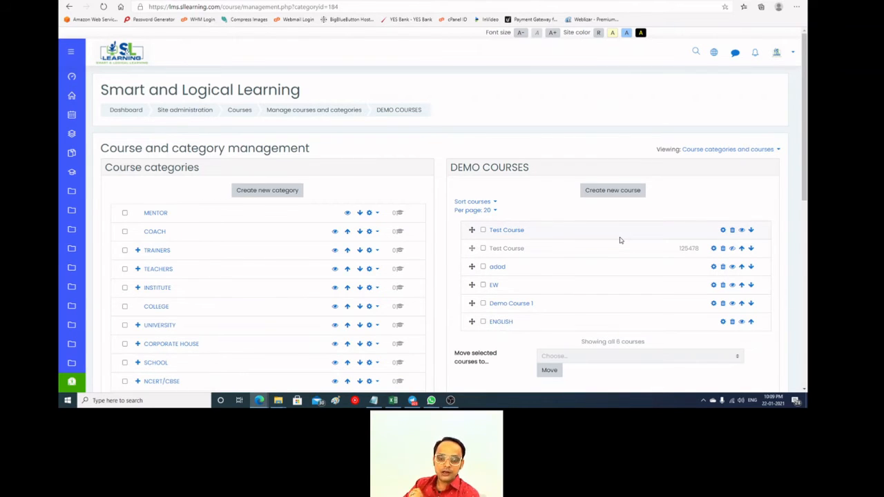
Open the settings of the hidden Test Course in DEMO COURSES and set its course format to Single activity format
{"action": "left_click", "coordinate": [713, 249]}
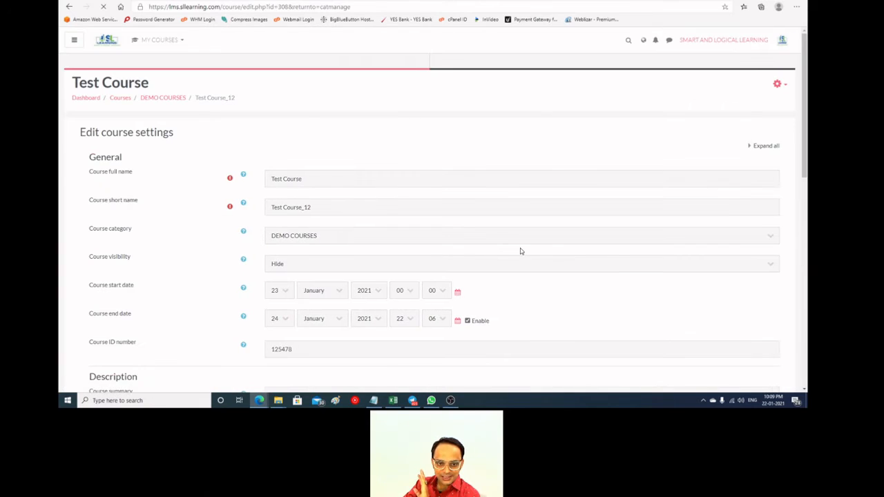
{"action": "scroll", "coordinate": [249, 256], "scroll_direction": "down", "scroll_amount": 4}
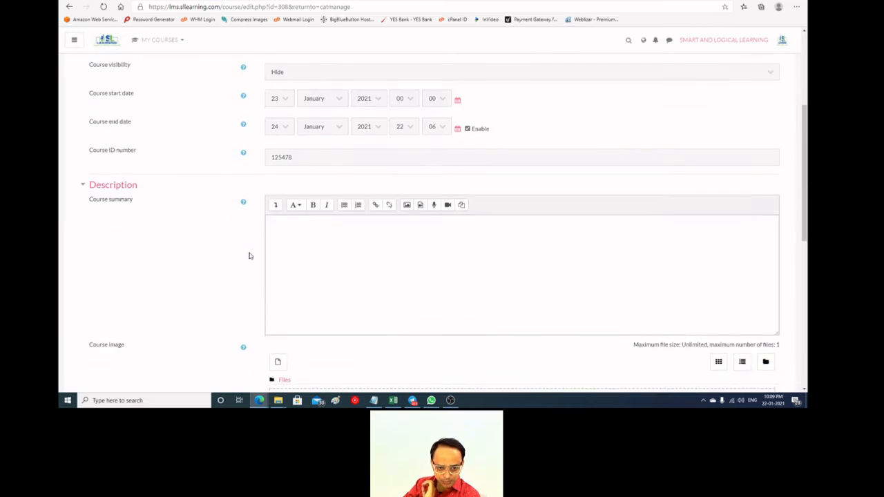
{"action": "scroll", "coordinate": [249, 256], "scroll_direction": "down", "scroll_amount": 4}
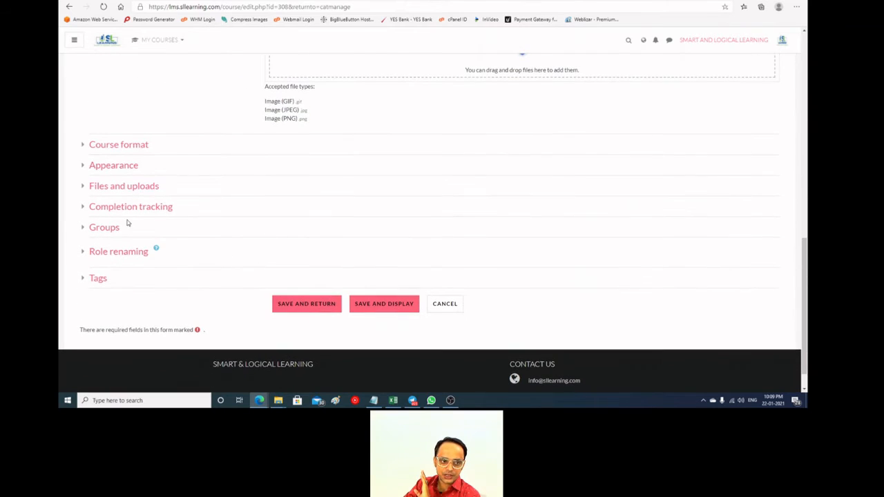
{"action": "left_click", "coordinate": [83, 145]}
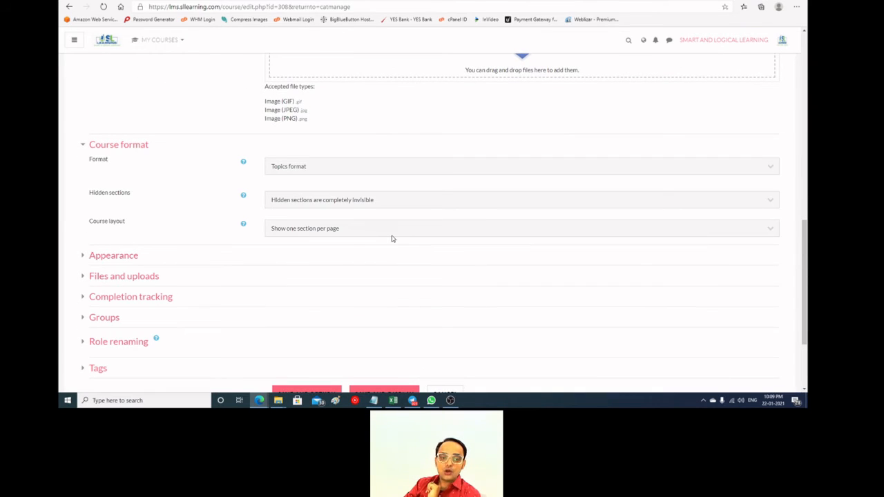
{"action": "left_click", "coordinate": [311, 169]}
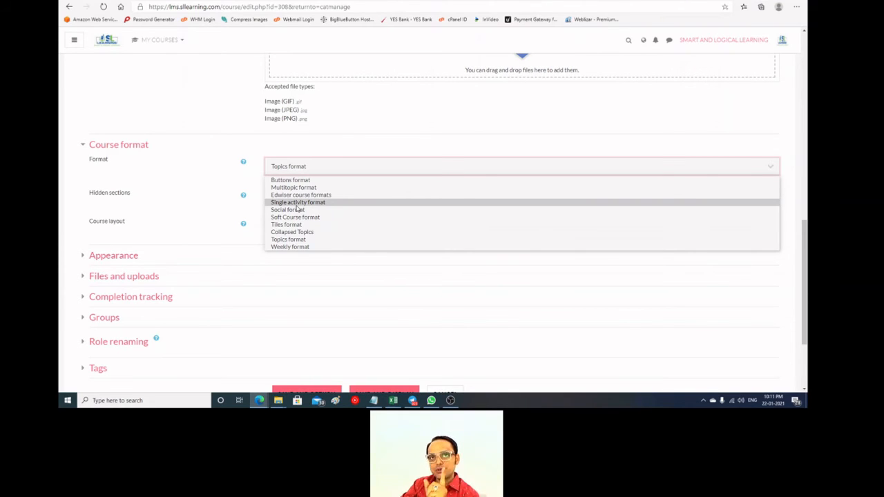
{"action": "left_click", "coordinate": [297, 204]}
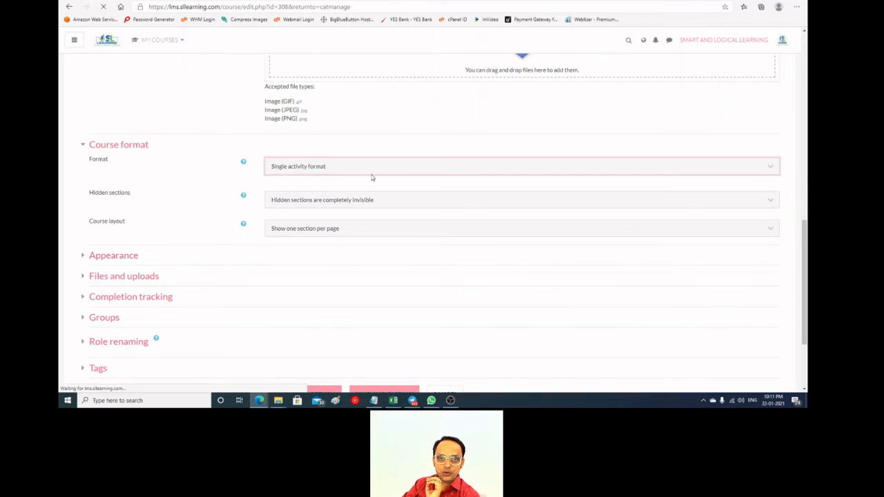
{"action": "scroll", "coordinate": [332, 207], "scroll_direction": "up", "scroll_amount": 2}
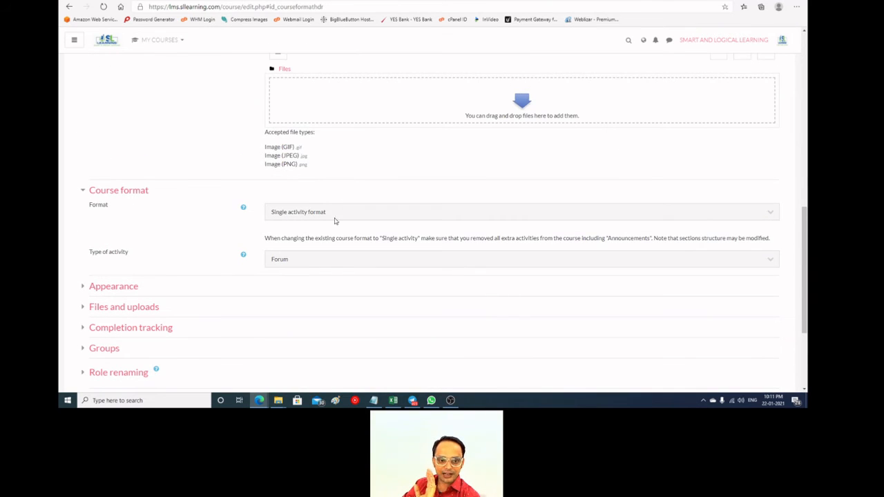
Review the activity types offered for the single activity format, leaving the list without choosing another one
{"action": "left_click", "coordinate": [308, 257]}
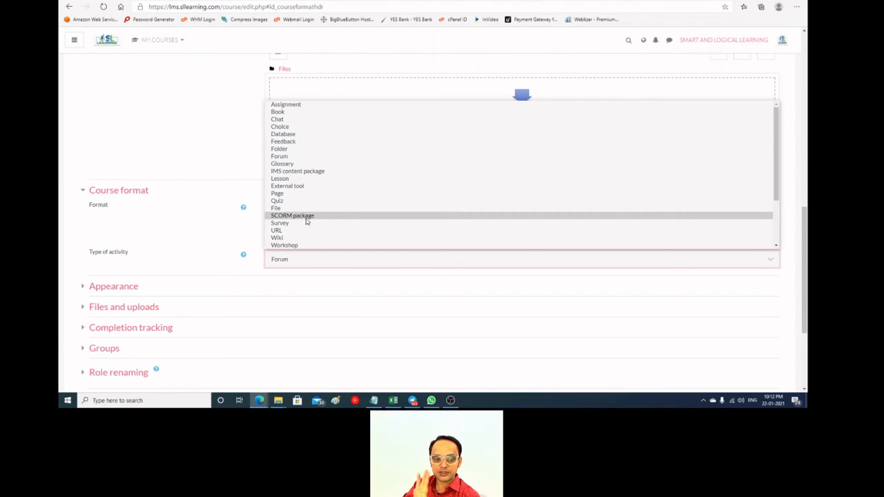
{"action": "scroll", "coordinate": [307, 221], "scroll_direction": "down", "scroll_amount": 1}
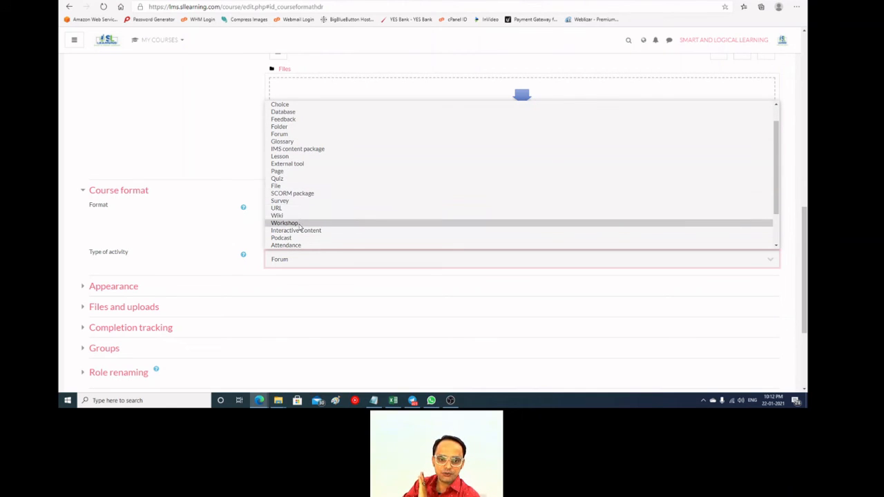
{"action": "scroll", "coordinate": [301, 234], "scroll_direction": "down", "scroll_amount": 1}
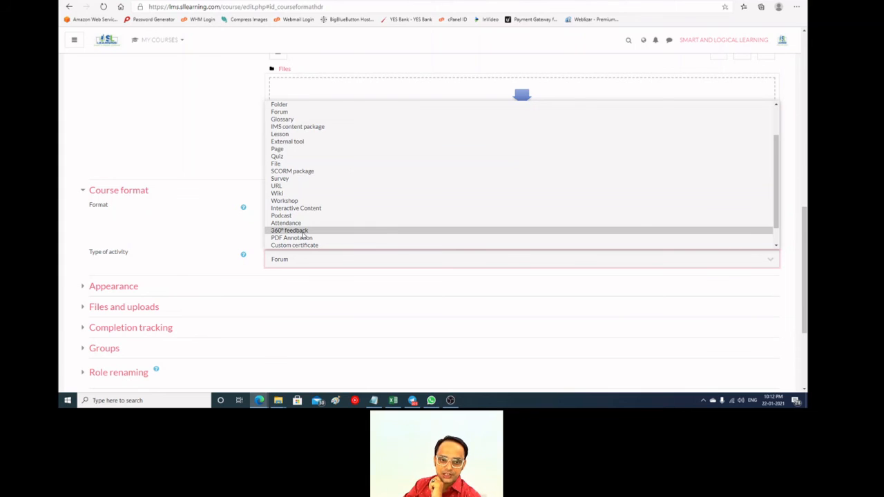
{"action": "scroll", "coordinate": [303, 234], "scroll_direction": "up", "scroll_amount": 1}
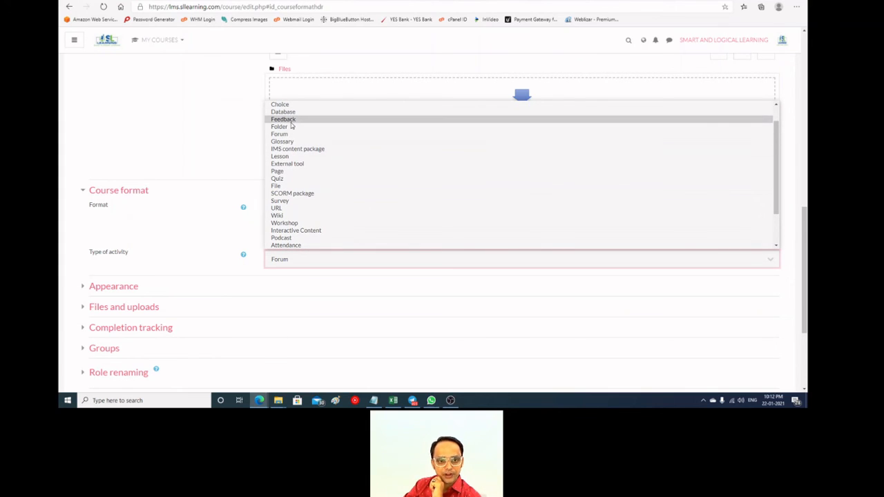
{"action": "scroll", "coordinate": [349, 185], "scroll_direction": "down", "scroll_amount": 2}
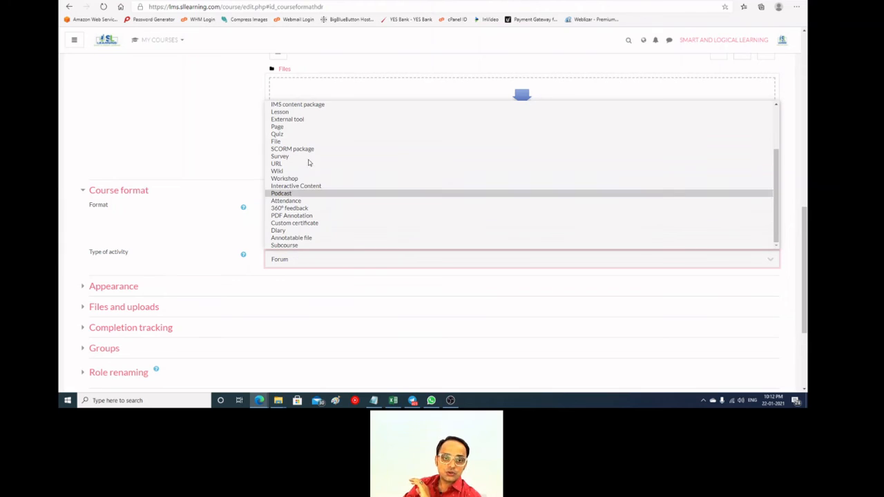
{"action": "scroll", "coordinate": [311, 223], "scroll_direction": "up", "scroll_amount": 3}
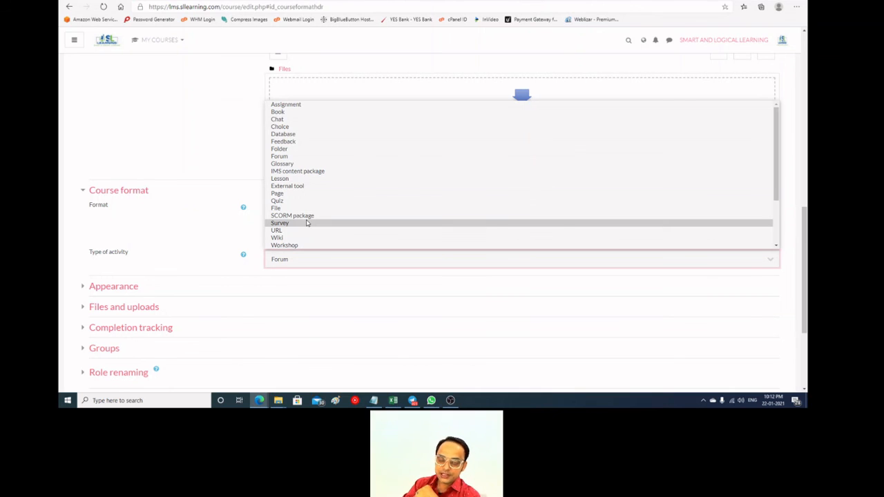
{"action": "left_click", "coordinate": [193, 231]}
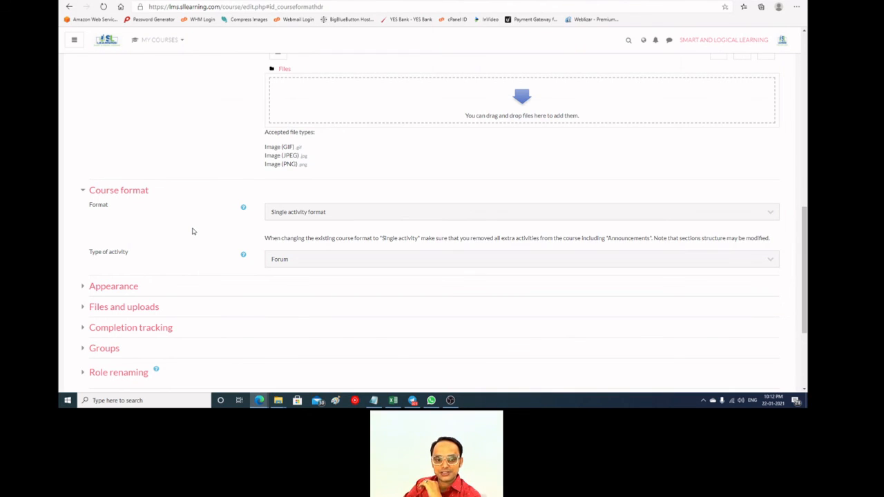
Check the list of course formats again and look over the whole course settings form, from the general details to the save options
{"action": "left_click", "coordinate": [281, 214]}
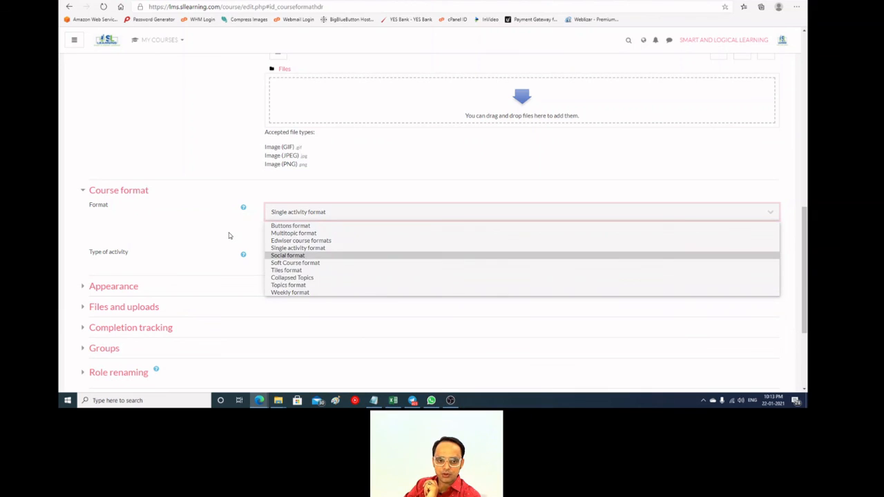
{"action": "left_click", "coordinate": [228, 235]}
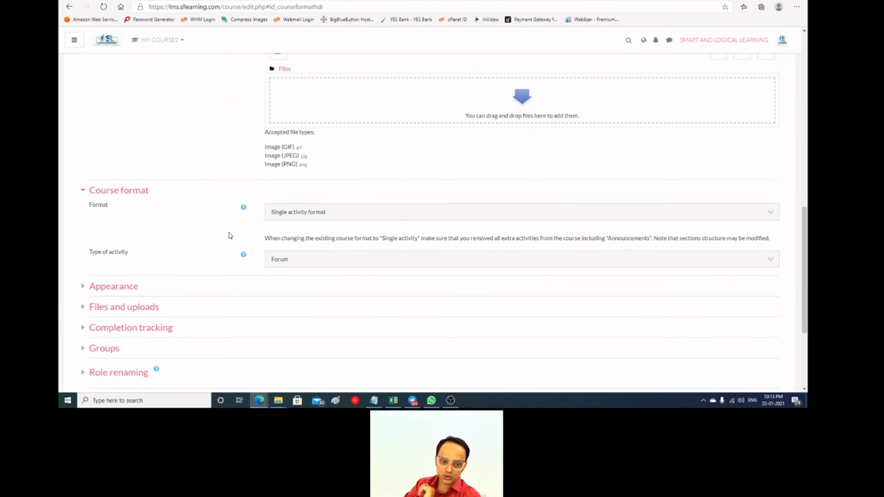
{"action": "scroll", "coordinate": [230, 235], "scroll_direction": "down", "scroll_amount": 3}
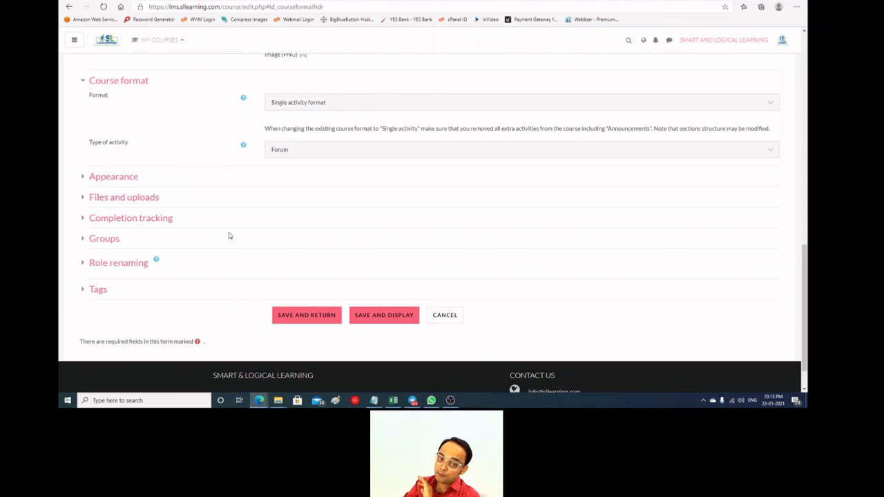
{"action": "scroll", "coordinate": [233, 230], "scroll_direction": "up", "scroll_amount": 5}
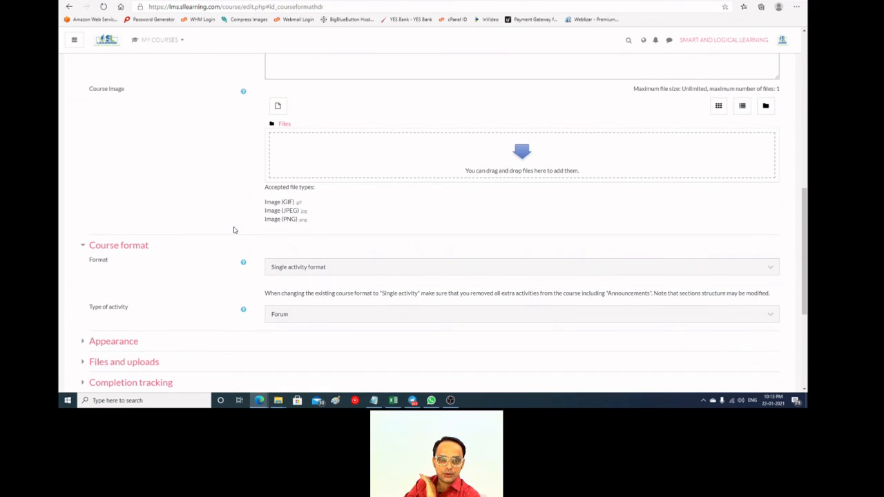
{"action": "scroll", "coordinate": [234, 230], "scroll_direction": "up", "scroll_amount": 8}
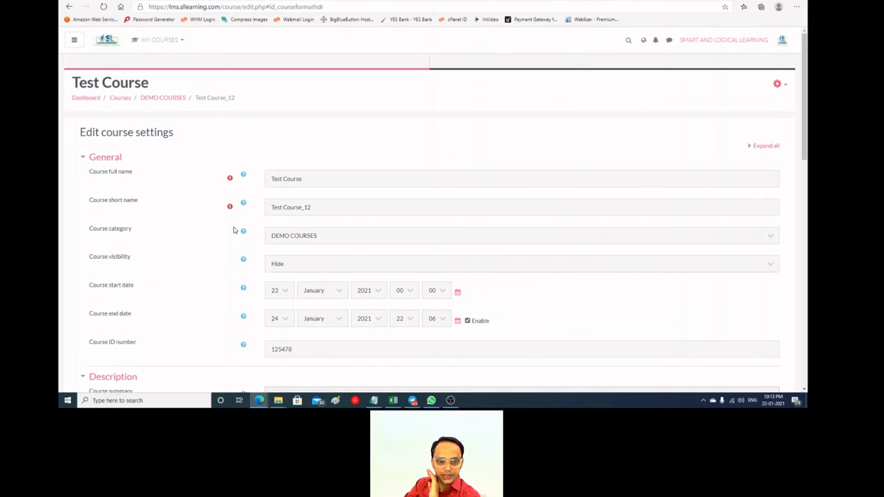
{"action": "scroll", "coordinate": [234, 230], "scroll_direction": "down", "scroll_amount": 8}
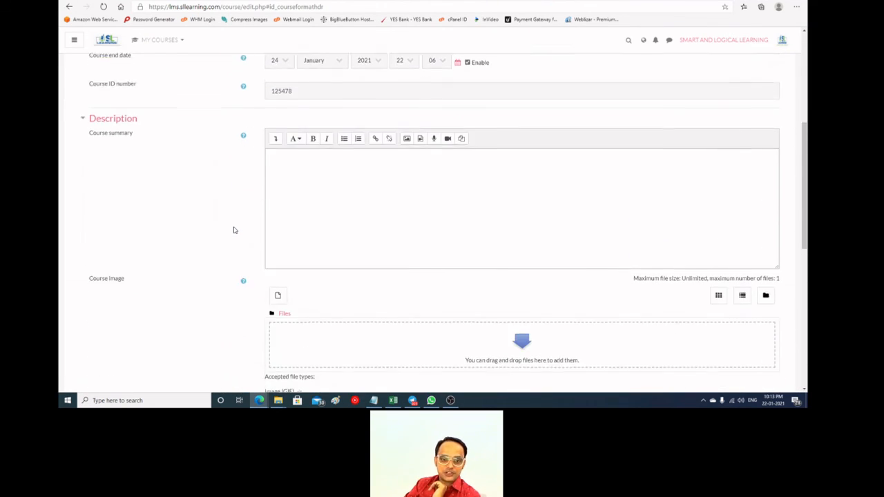
{"action": "scroll", "coordinate": [234, 230], "scroll_direction": "down", "scroll_amount": 5}
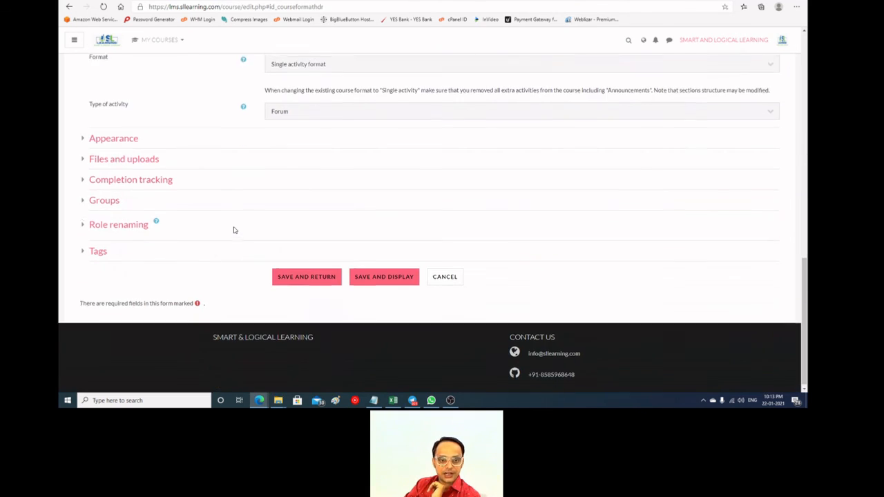